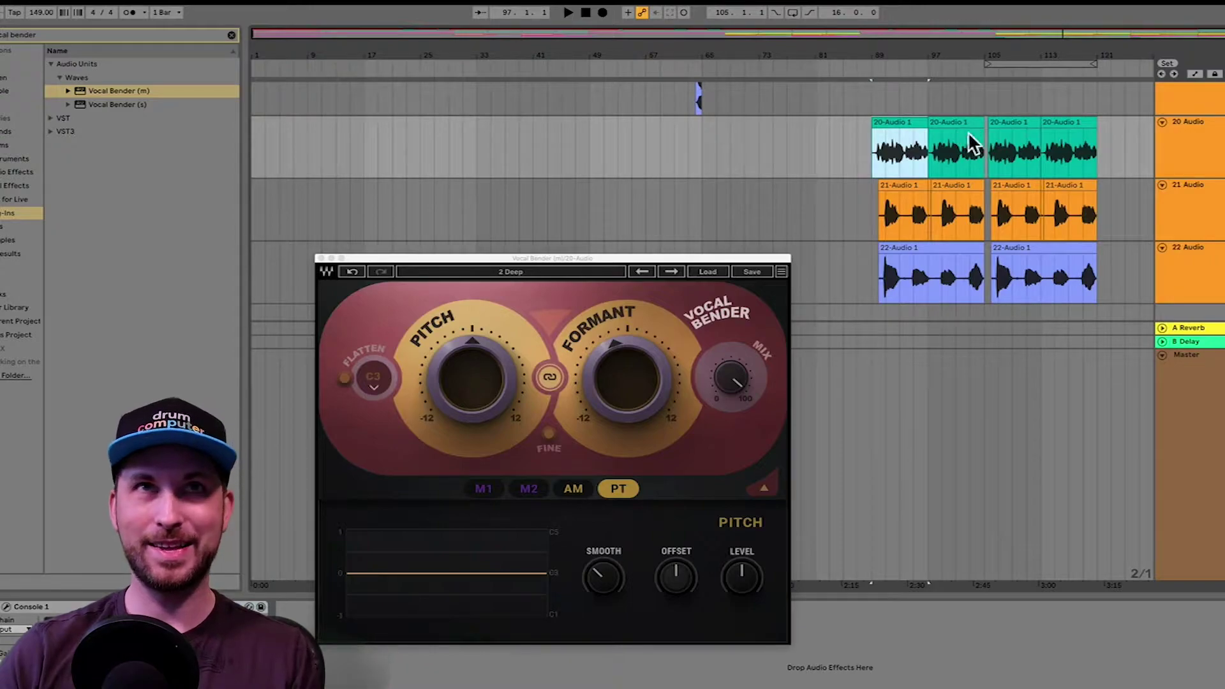
- Select the 20 Audio track, with Vocal Bender open on the 2 Deep preset
left_click(1188, 137)
- Select the first 20-Audio 1 clip, play the vocals through 2 Deep, and zoom in on the clips
left_click(899, 150)
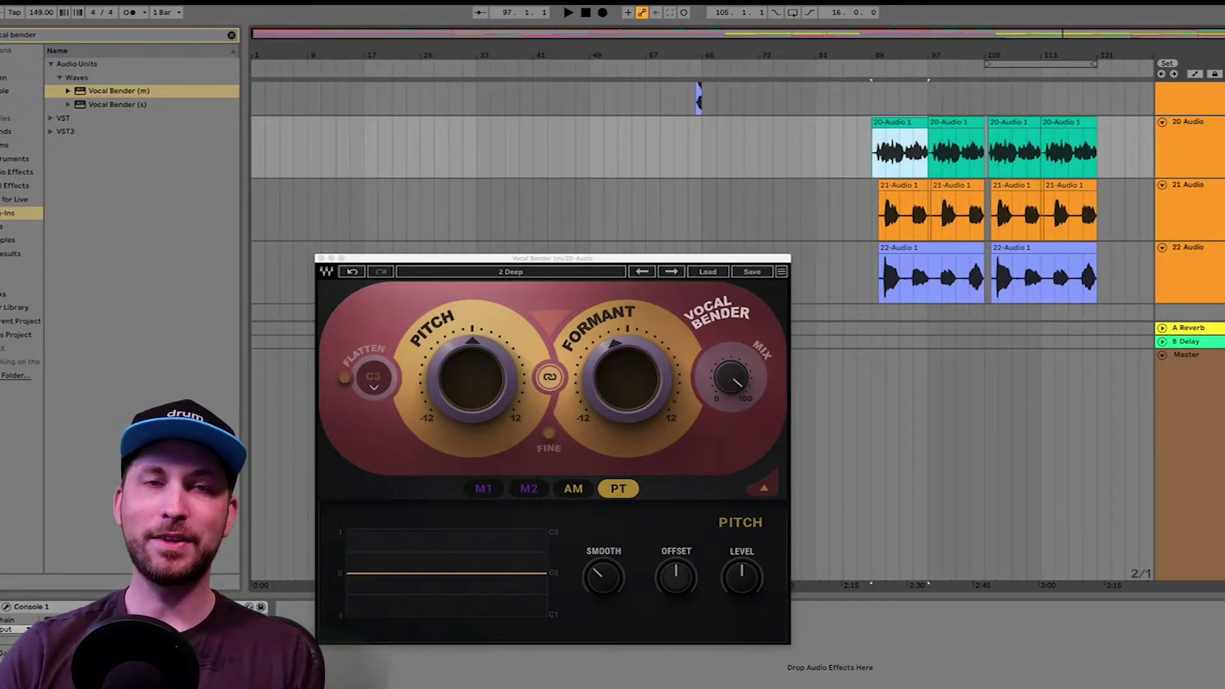
key("space")
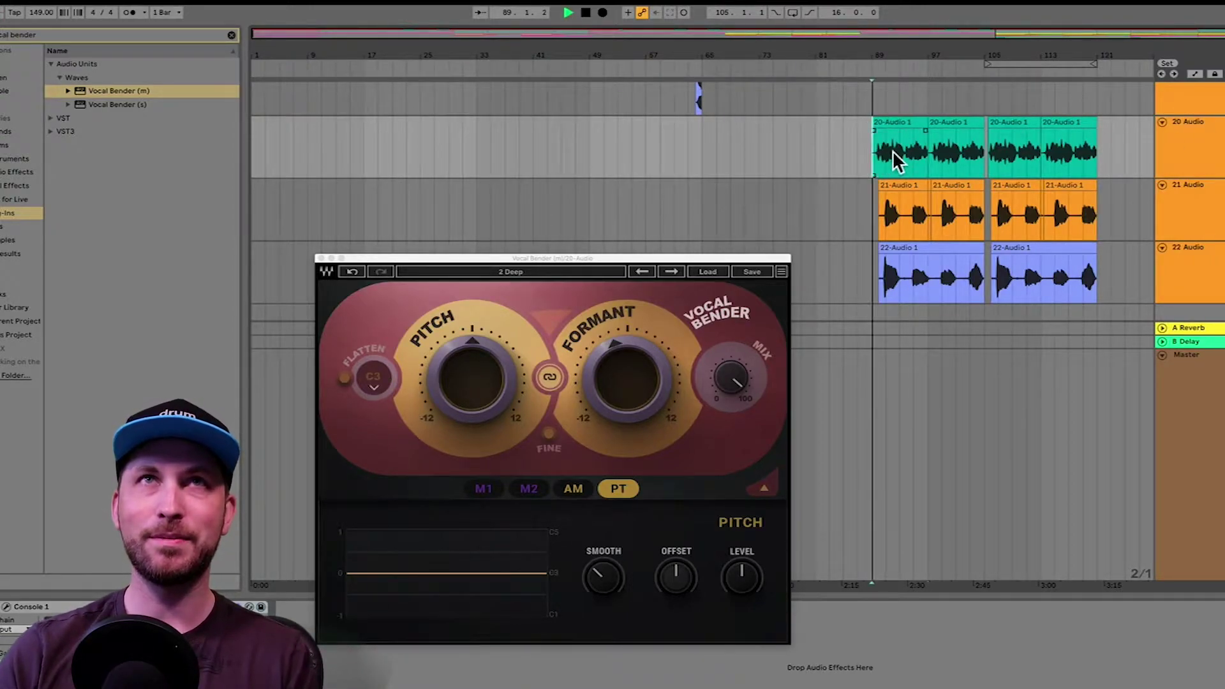
left_click_drag(911, 60, 935, 82)
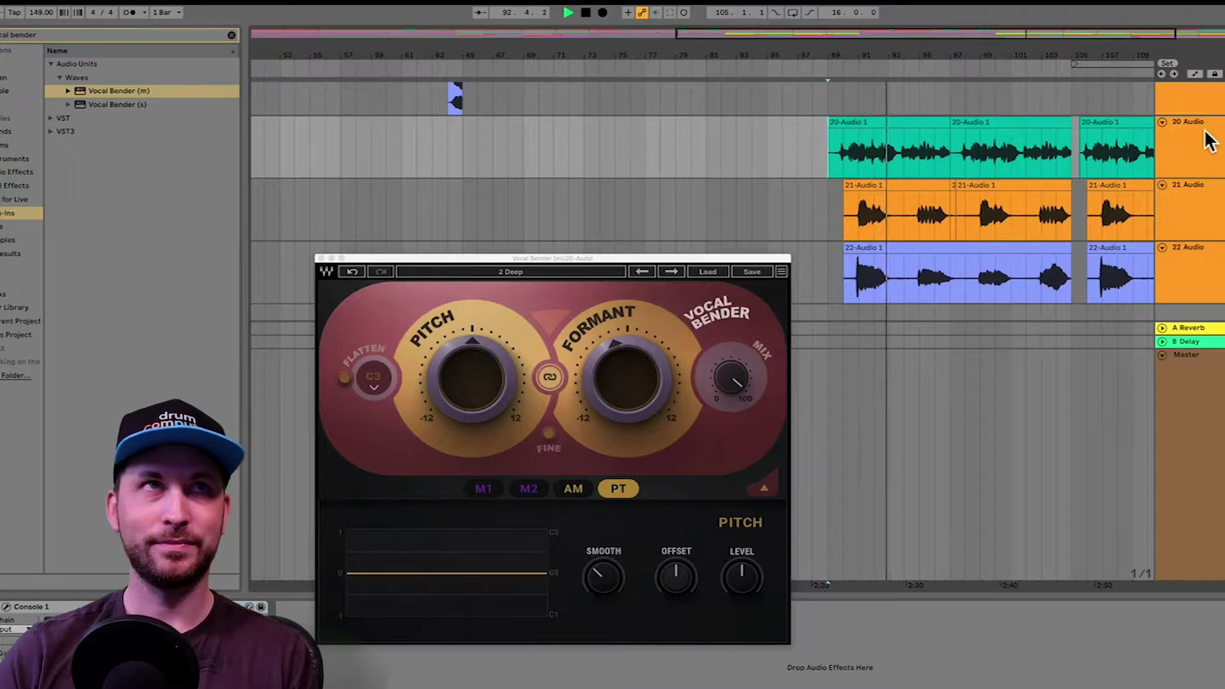
left_click(1050, 40)
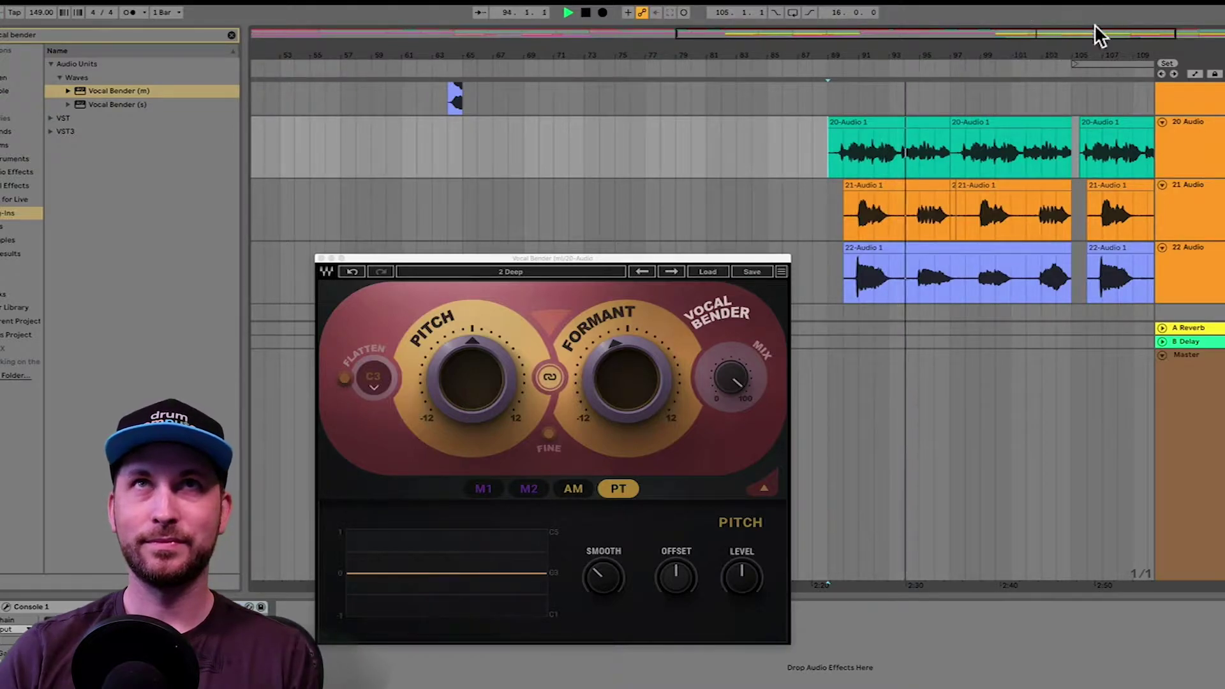
mouse_move(1202, 24)
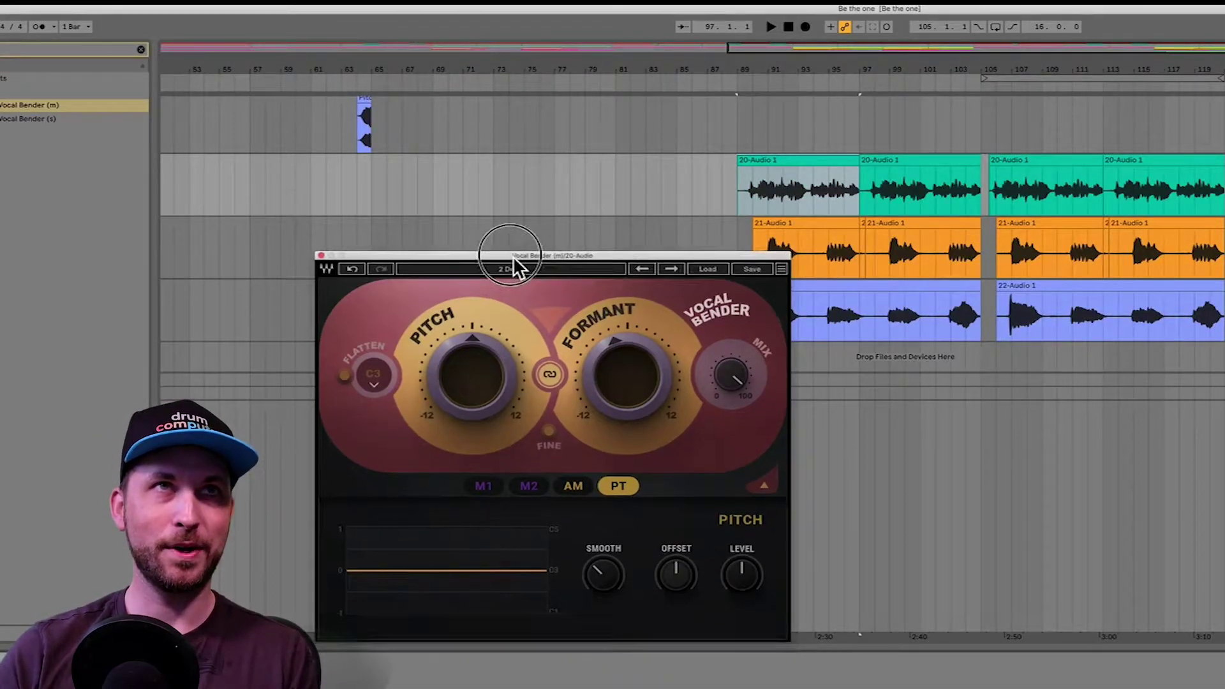
- Nudge the Vocal Bender window up and set the playback start to bar 90
left_click_drag(513, 255, 513, 237)
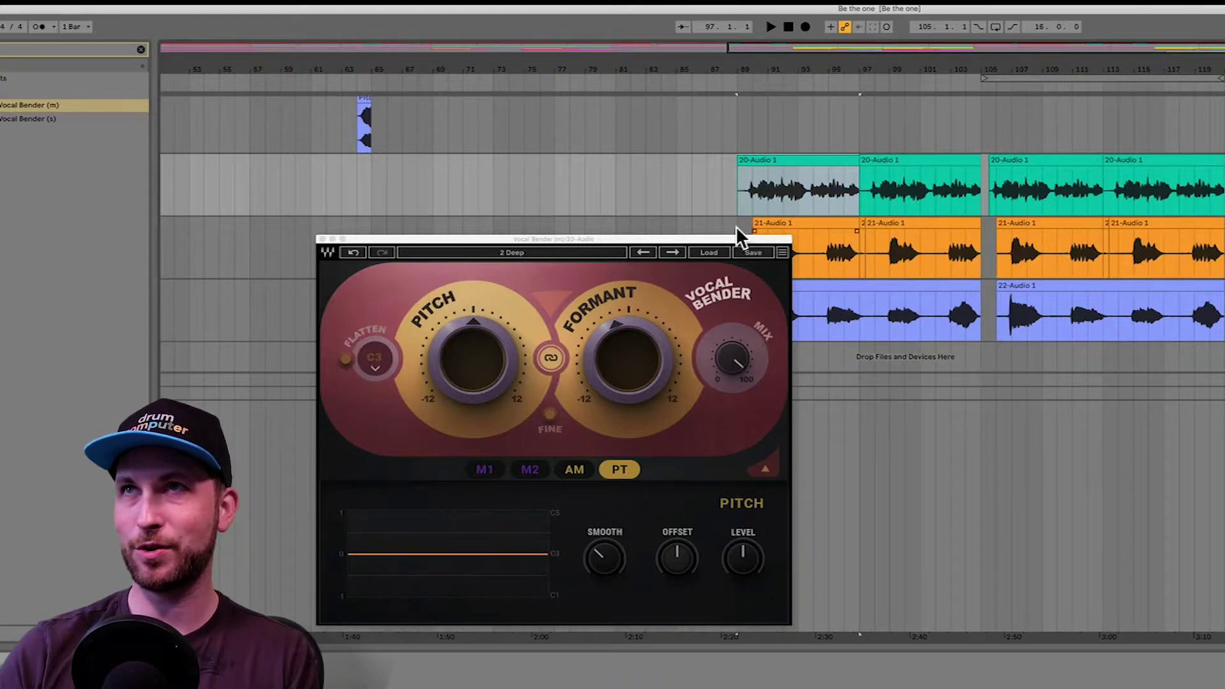
left_click(753, 182)
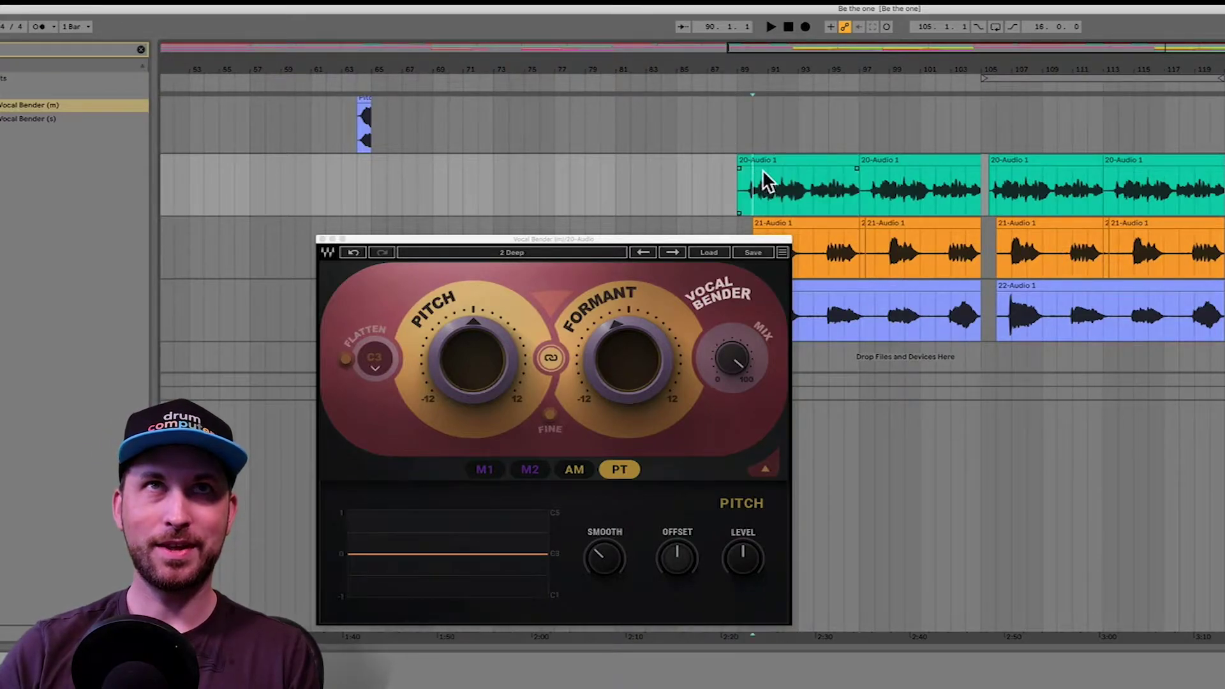
- Audition Addison, Age Modifier, BV Perfect Forth and Broken Bot, ending on the Character Morph preset
left_click(676, 256)
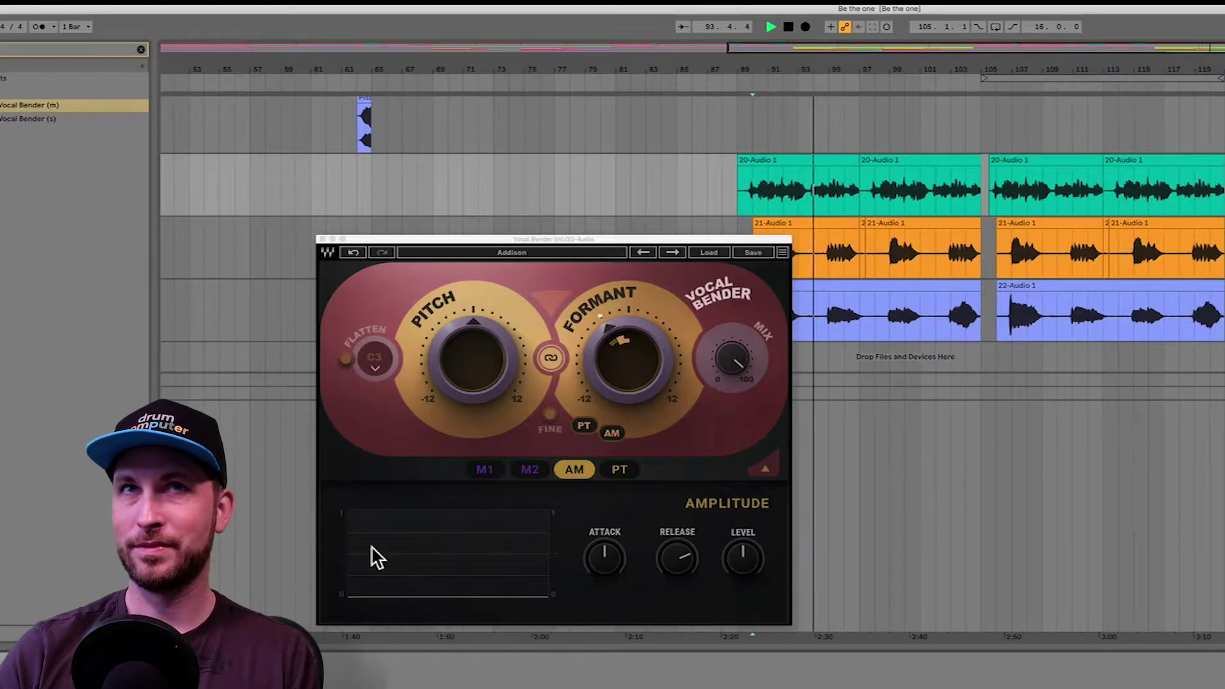
key("space")
key("space")
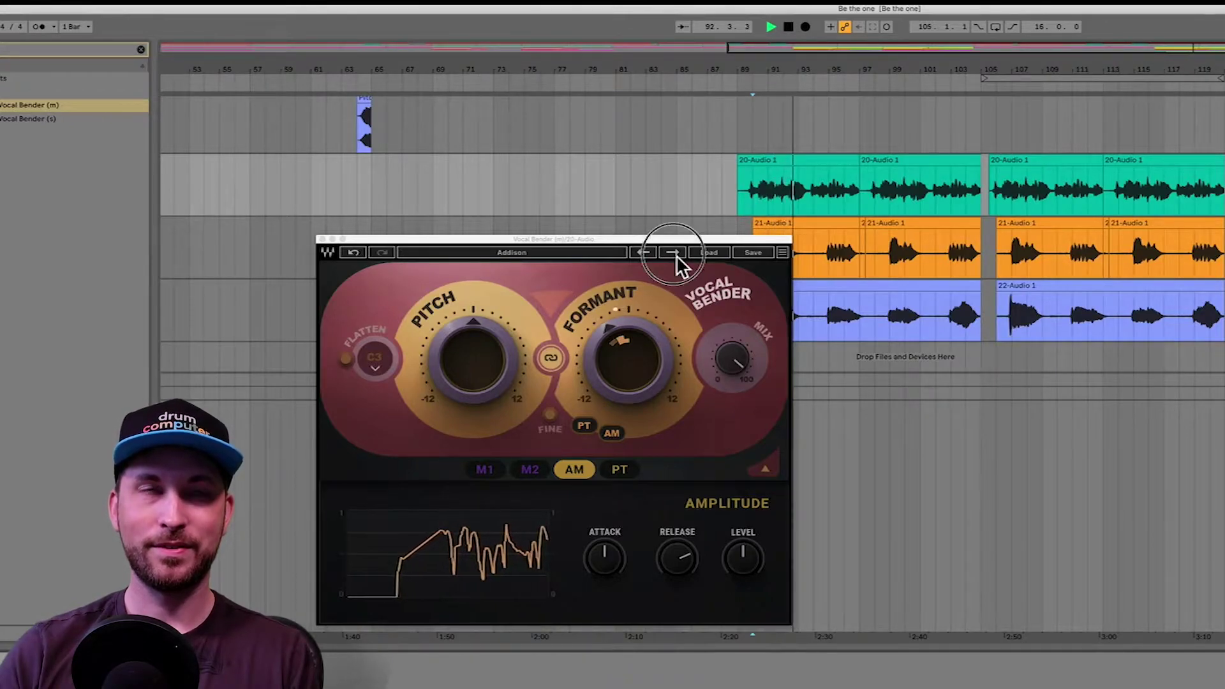
left_click(676, 255)
left_click(676, 254)
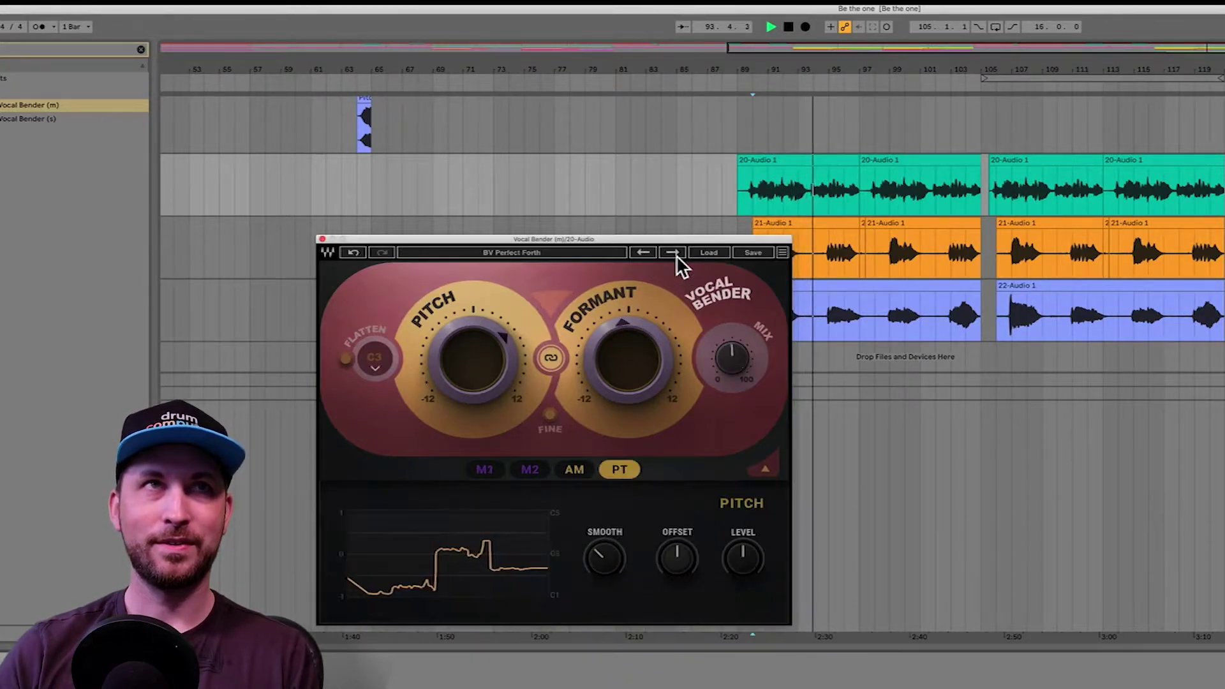
left_click(676, 255)
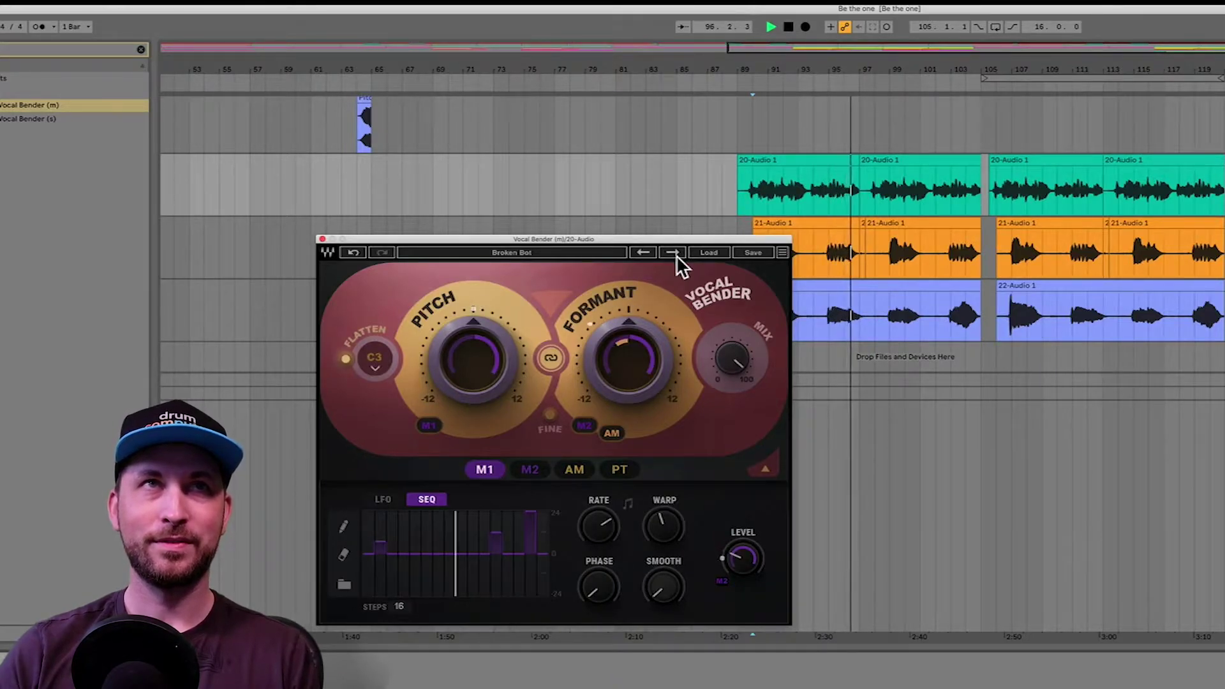
left_click(676, 255)
key("space")
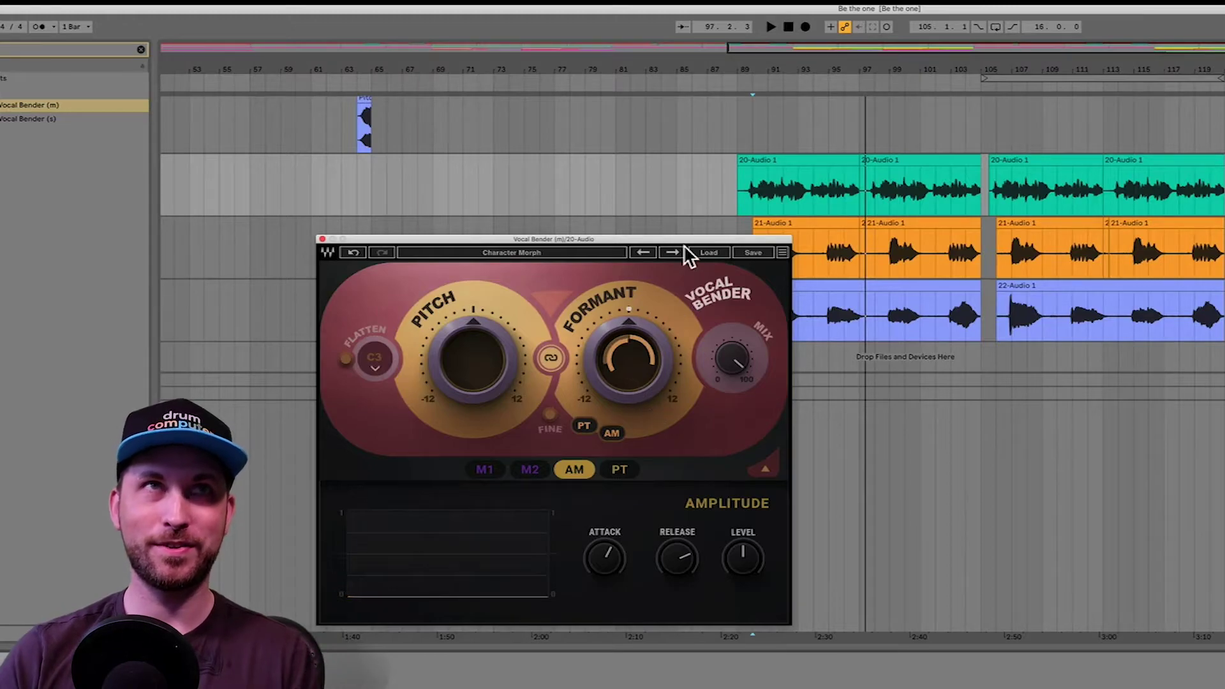
key("space")
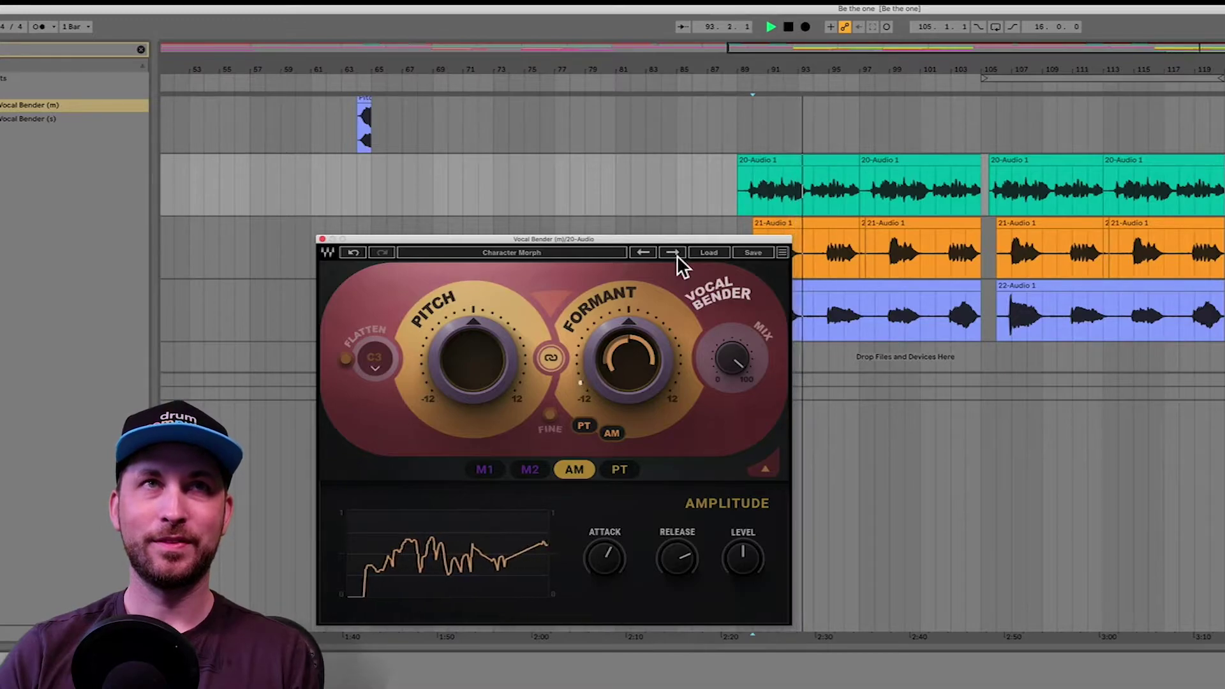
key("space")
- Advance past the Chipmunk and Crusin Accent presets to reach Drunken Double
left_click(628, 370, "alt")
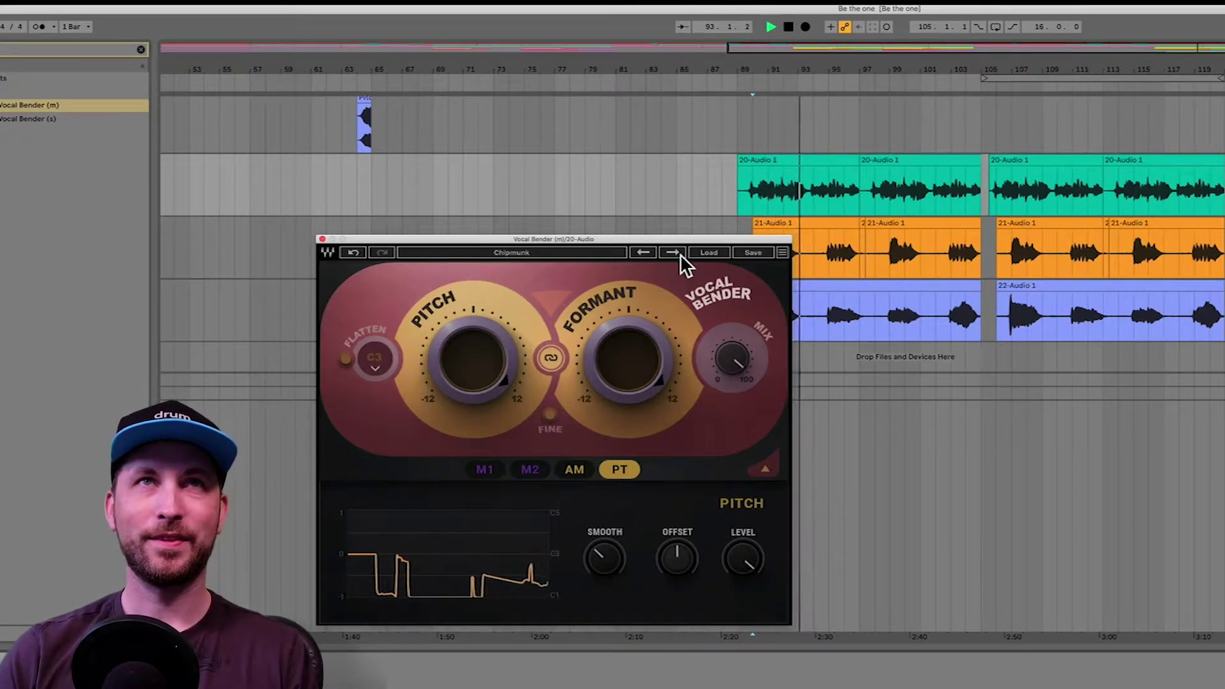
left_click(680, 254)
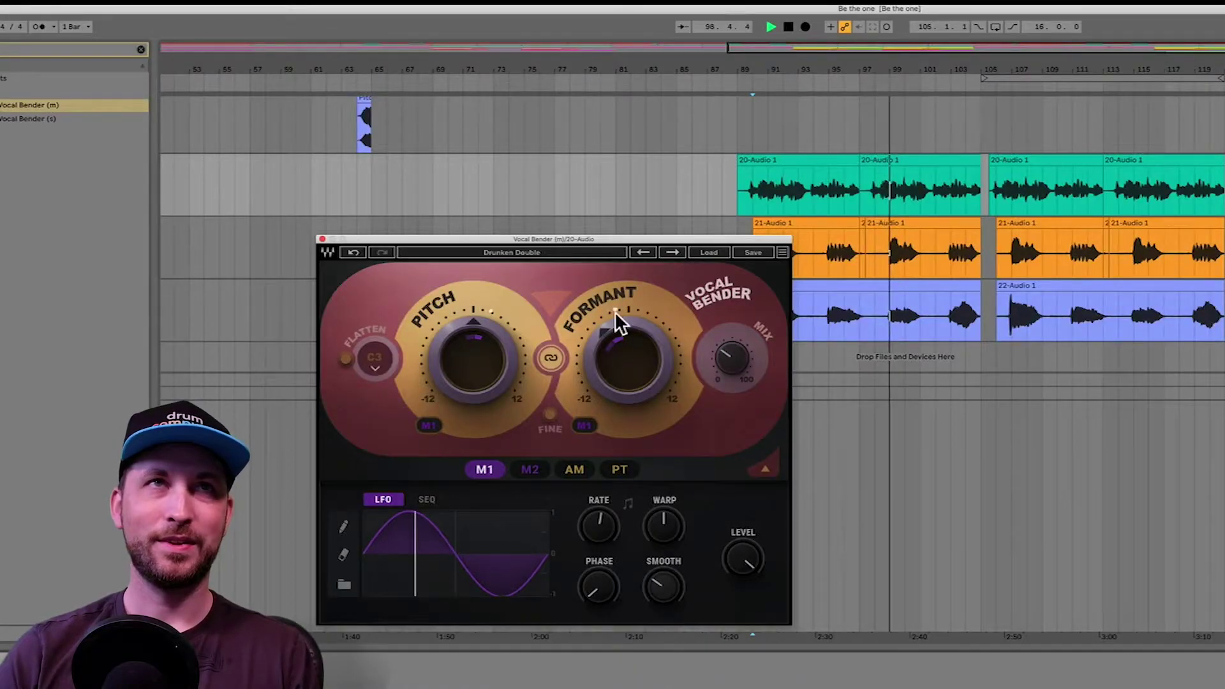
- Raise the formant from -4 to 0 semitones, stop playback, and load Early Morning
left_click(618, 323)
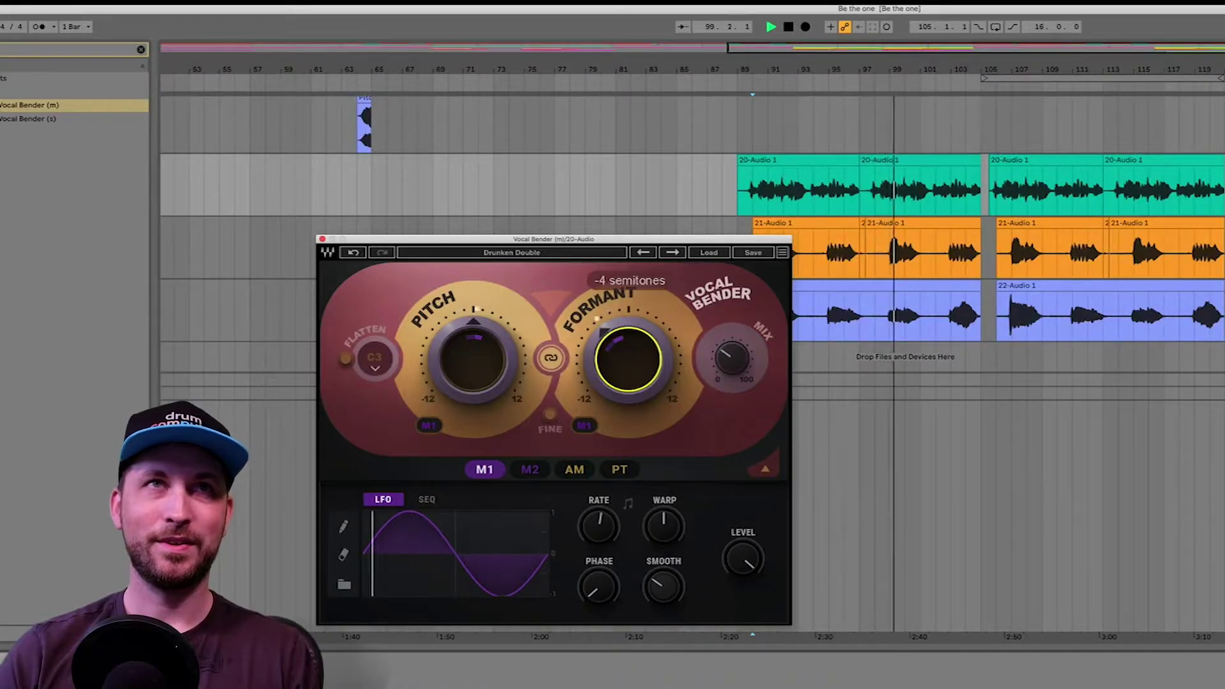
left_click_drag(618, 323, 618, 274)
key("space")
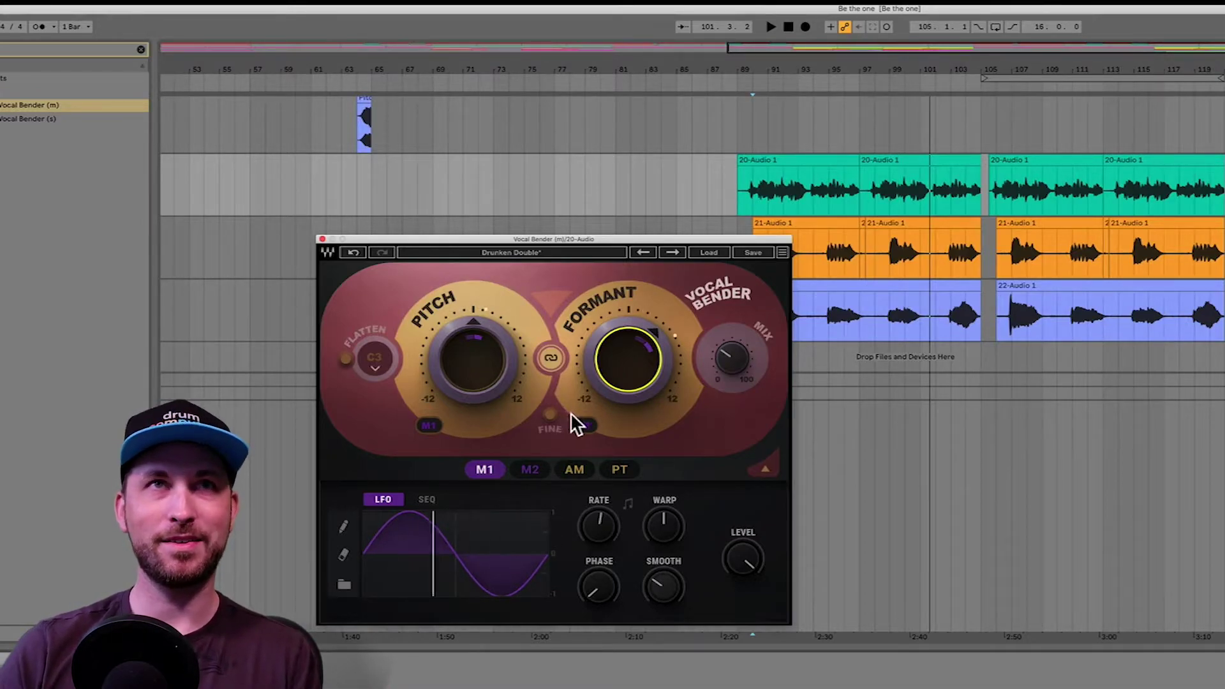
left_click(674, 254)
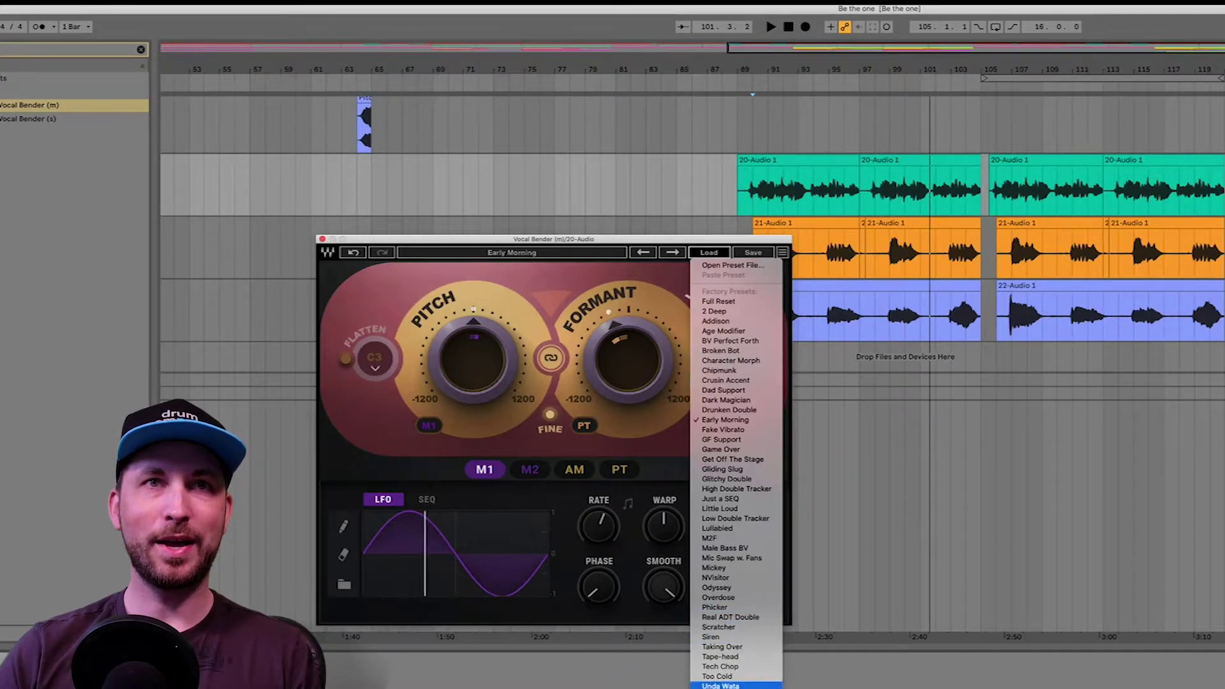
- Load the Wow preset, play the vocals from the start marker, and switch modulator 1 to SEQ
left_click(714, 654)
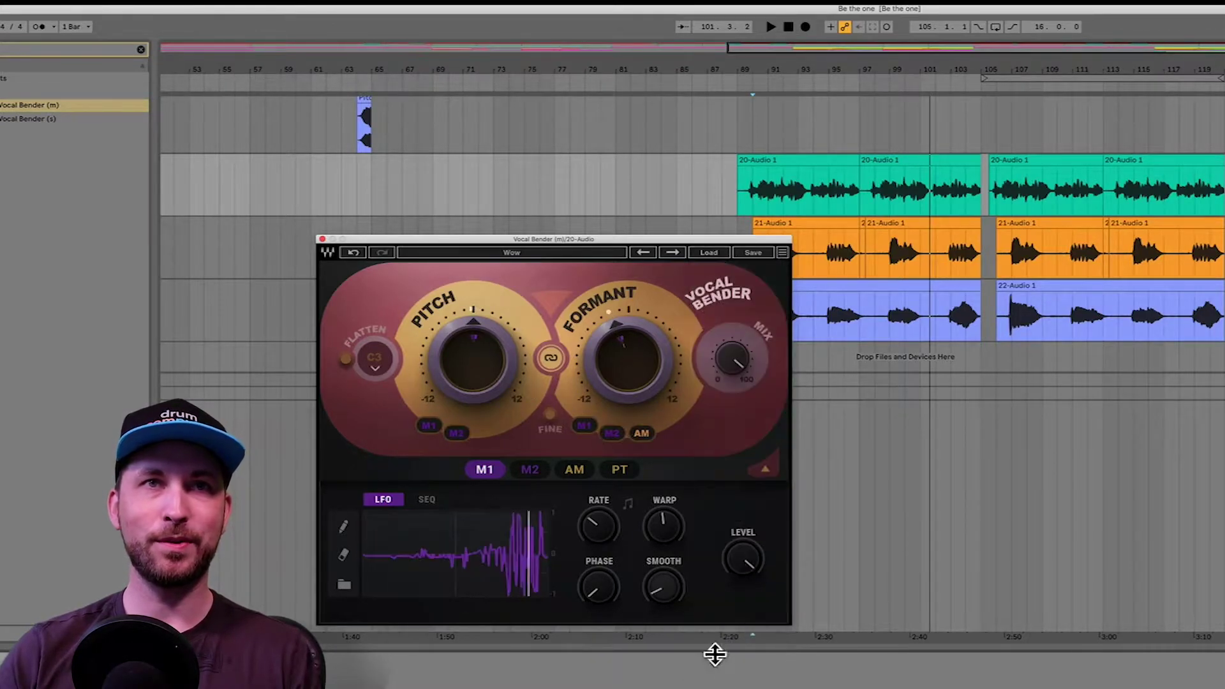
key("space")
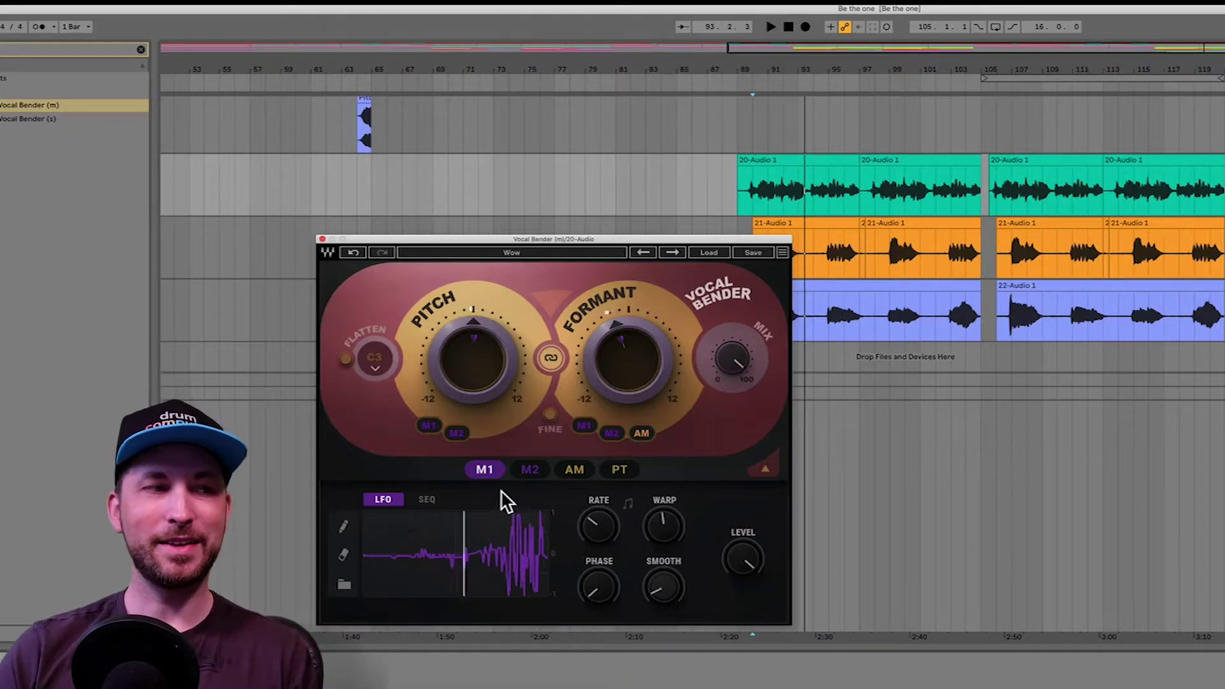
left_click(427, 504)
- Return modulator 1 to LFO and load a smooth, widening wave from the LFO shape library
left_click(399, 504)
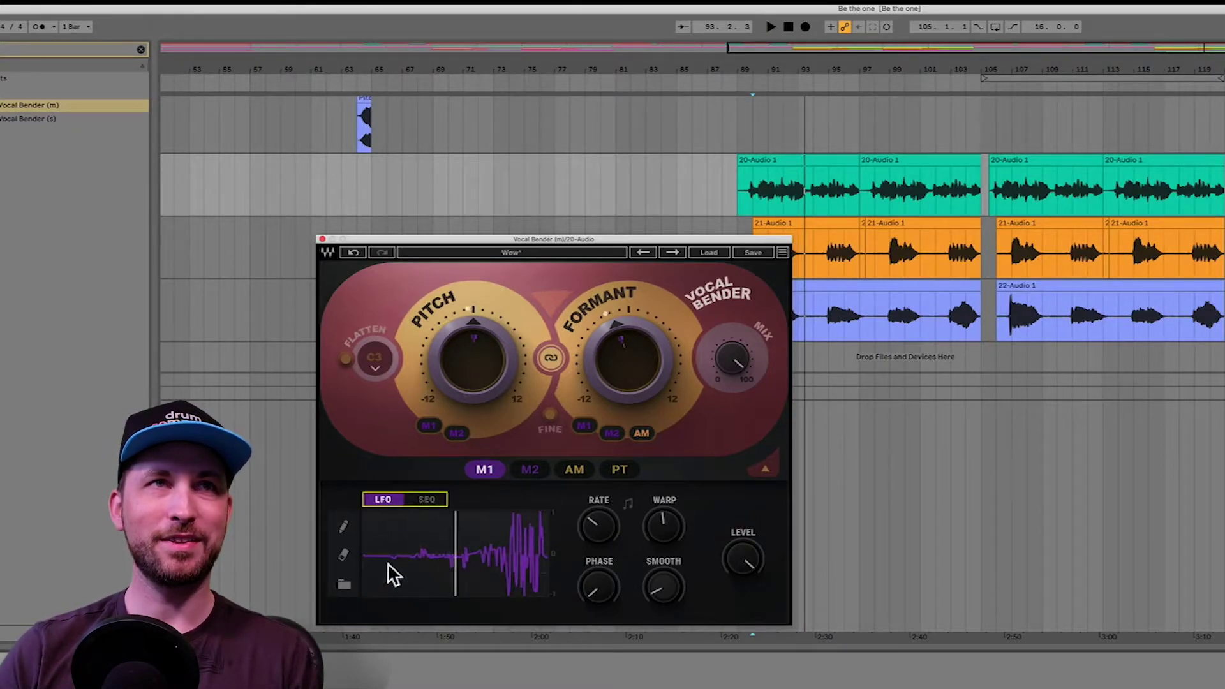
left_click(345, 585)
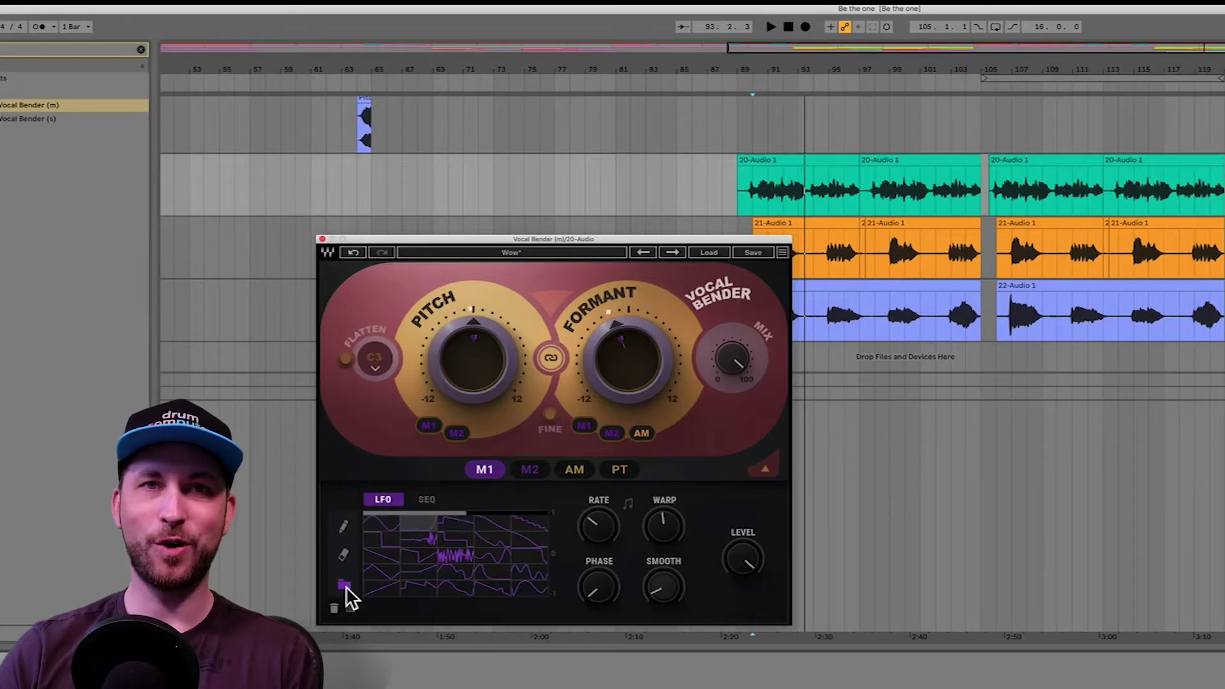
left_click(500, 557)
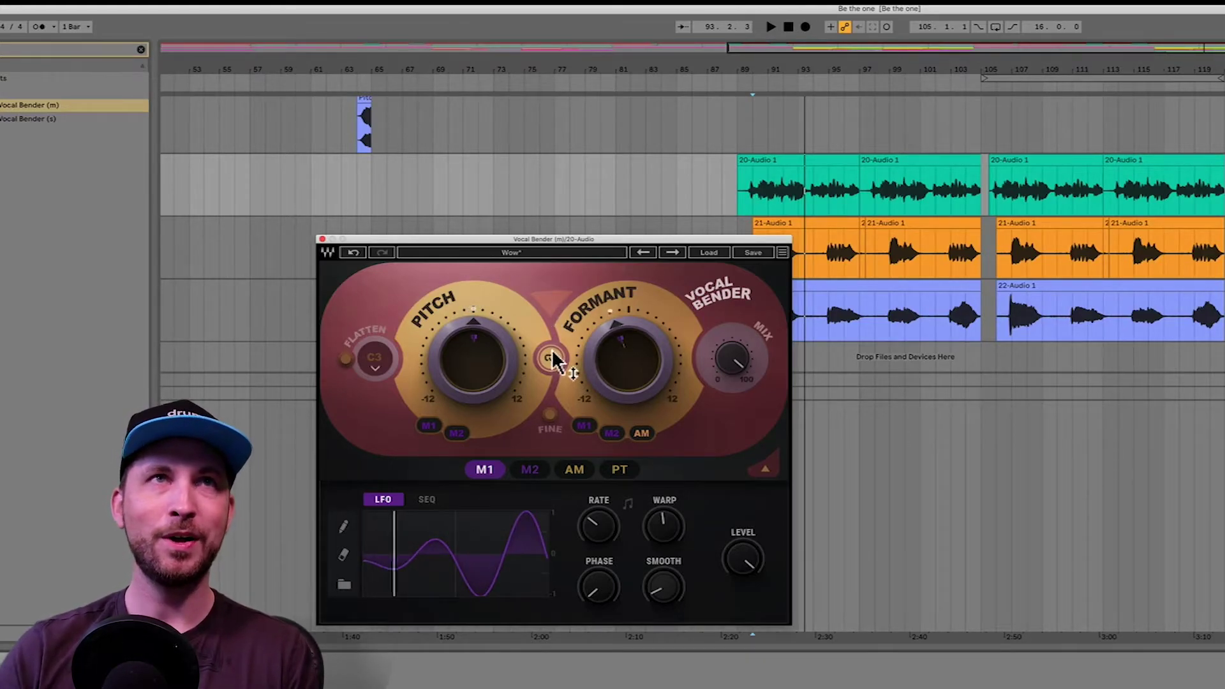
- Play the vocals with the edited Wow preset, then bring up the factory preset list
key("space")
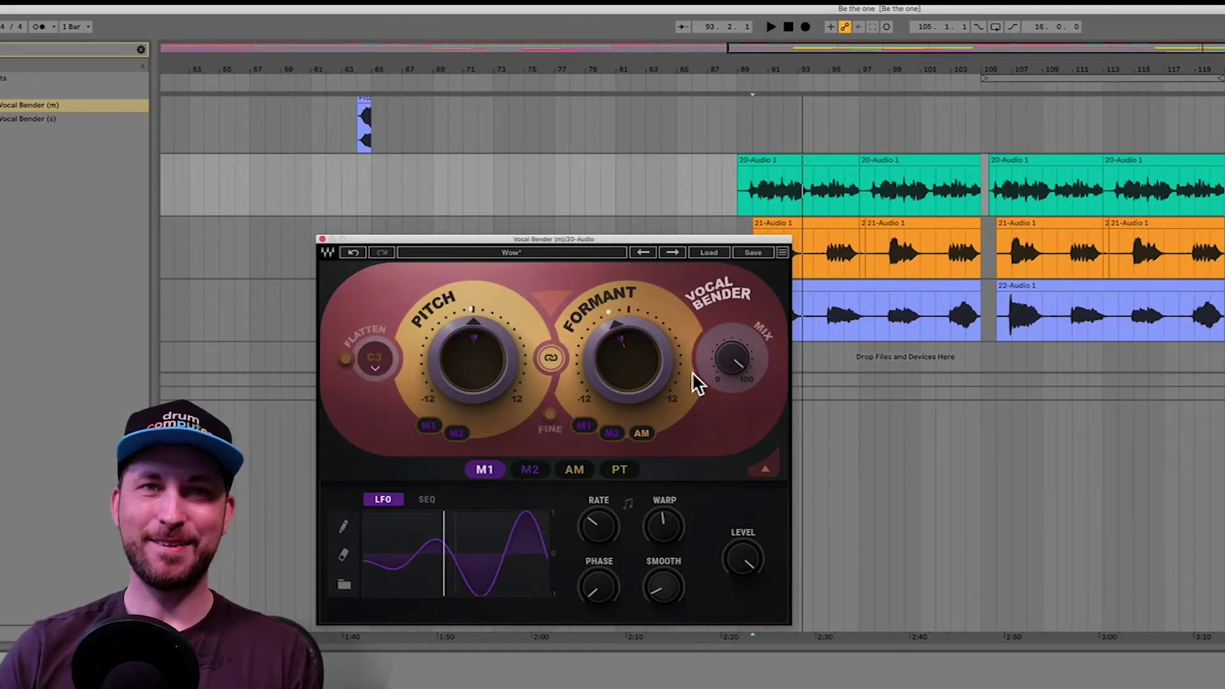
left_click(709, 252)
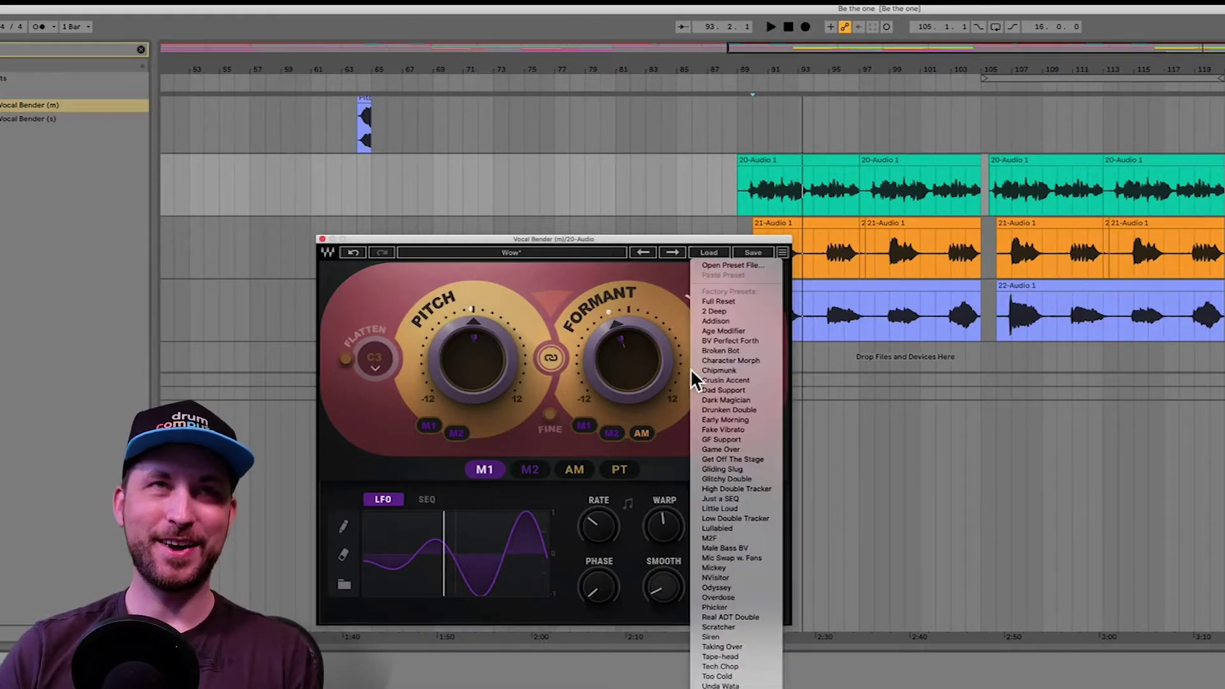
- Load and audition the Addison preset, then advance to Age Modifier
left_click(752, 321)
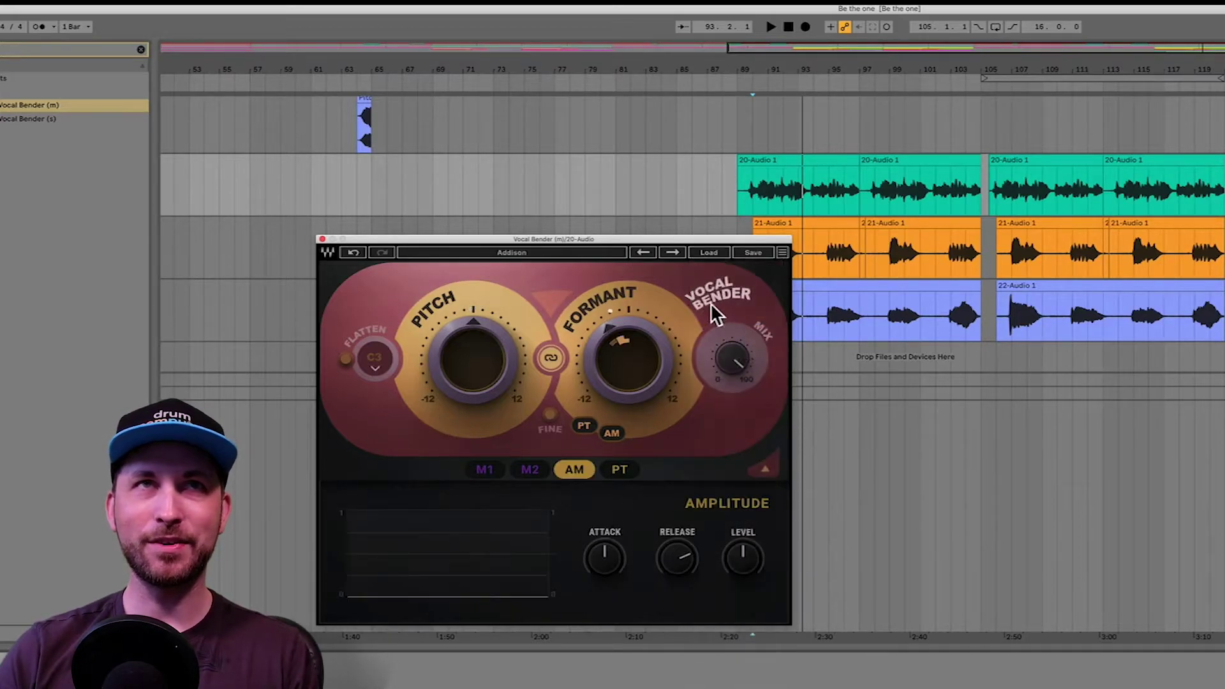
key("space")
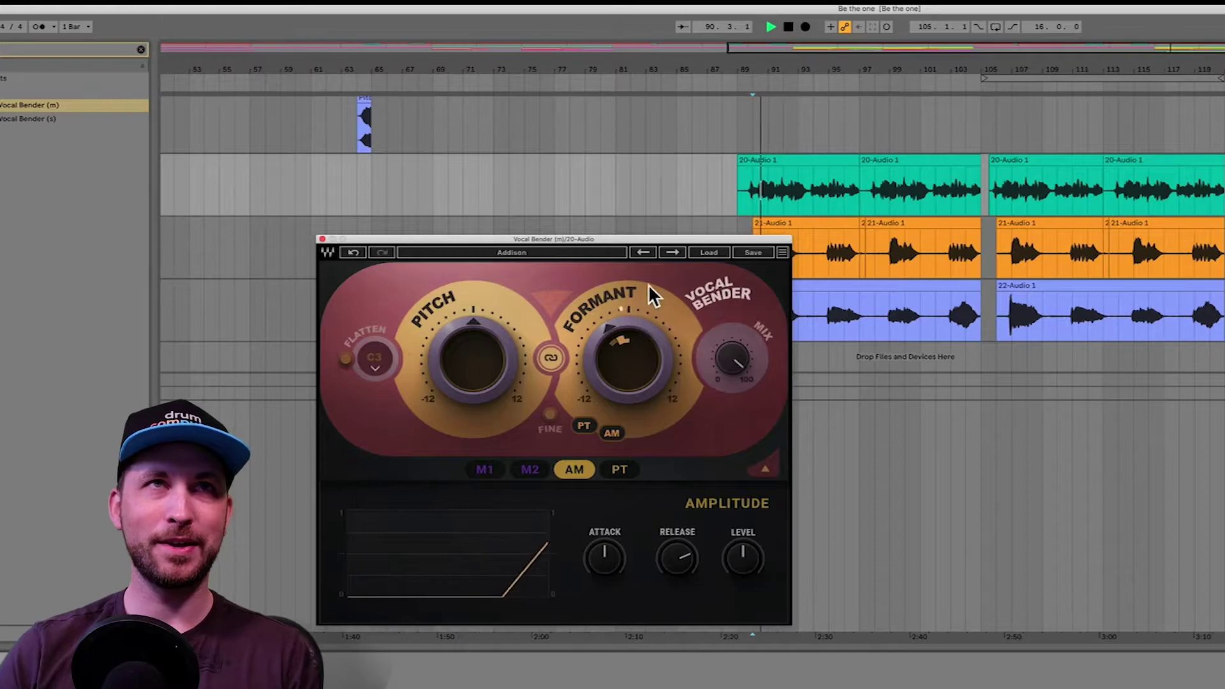
left_click(674, 254)
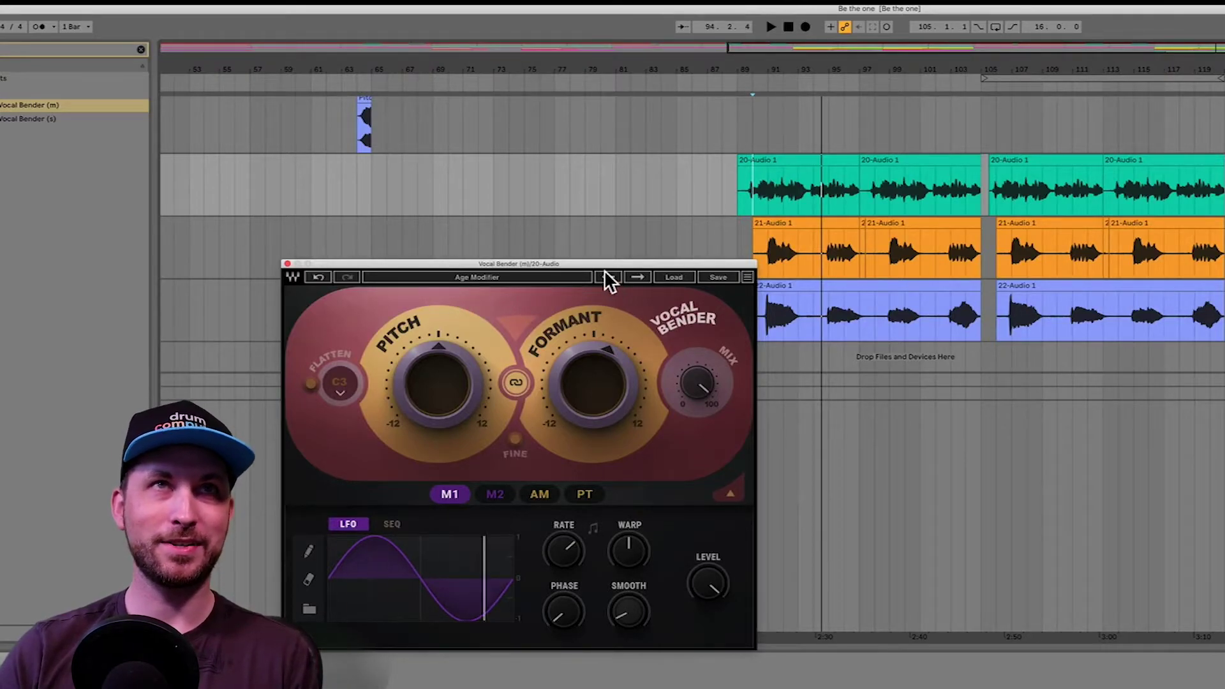
key("space")
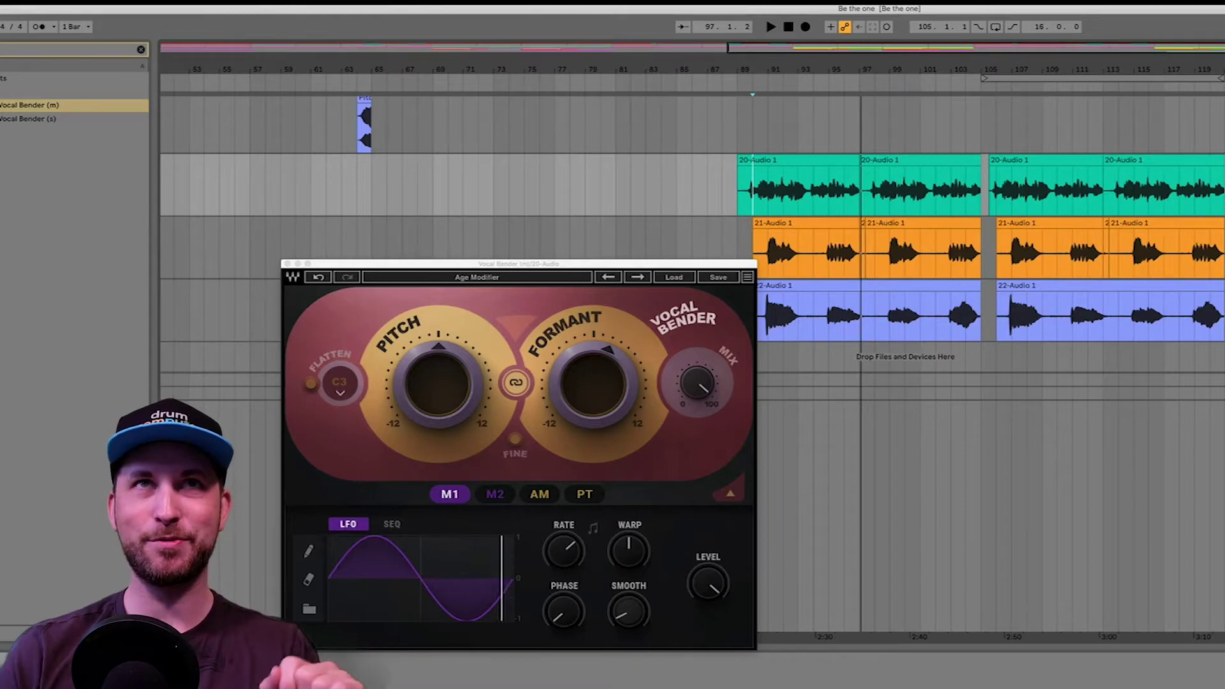
scroll(989, 287, "up", 1)
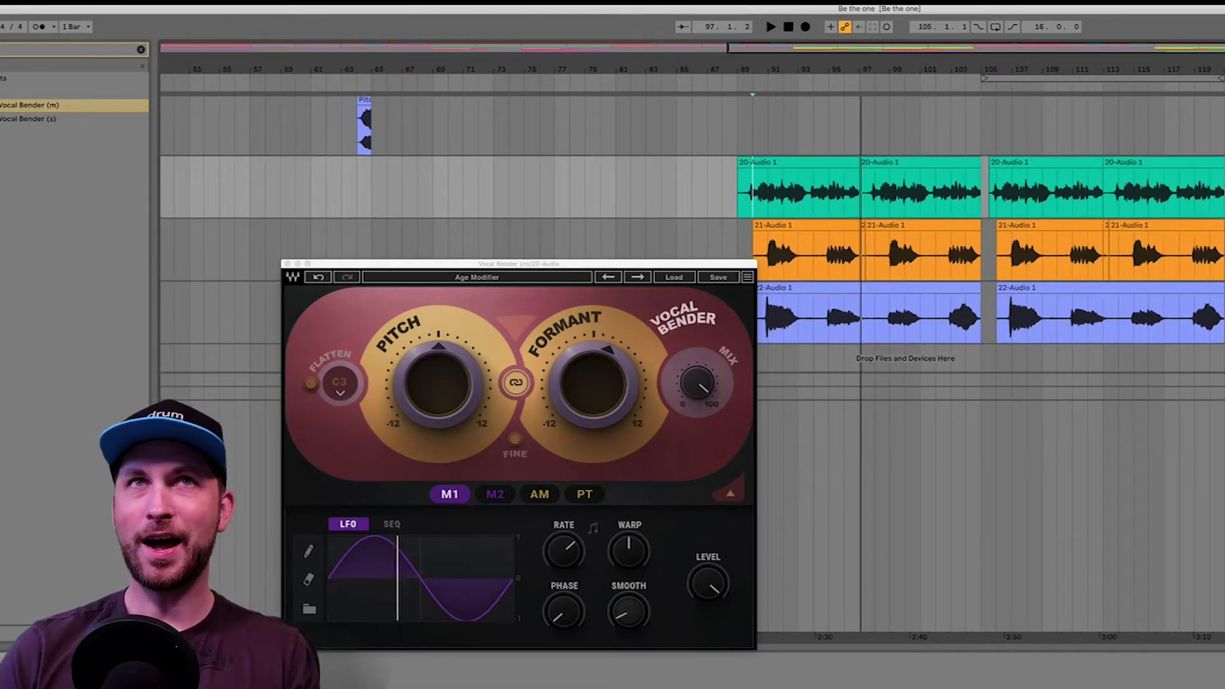
key("Down")
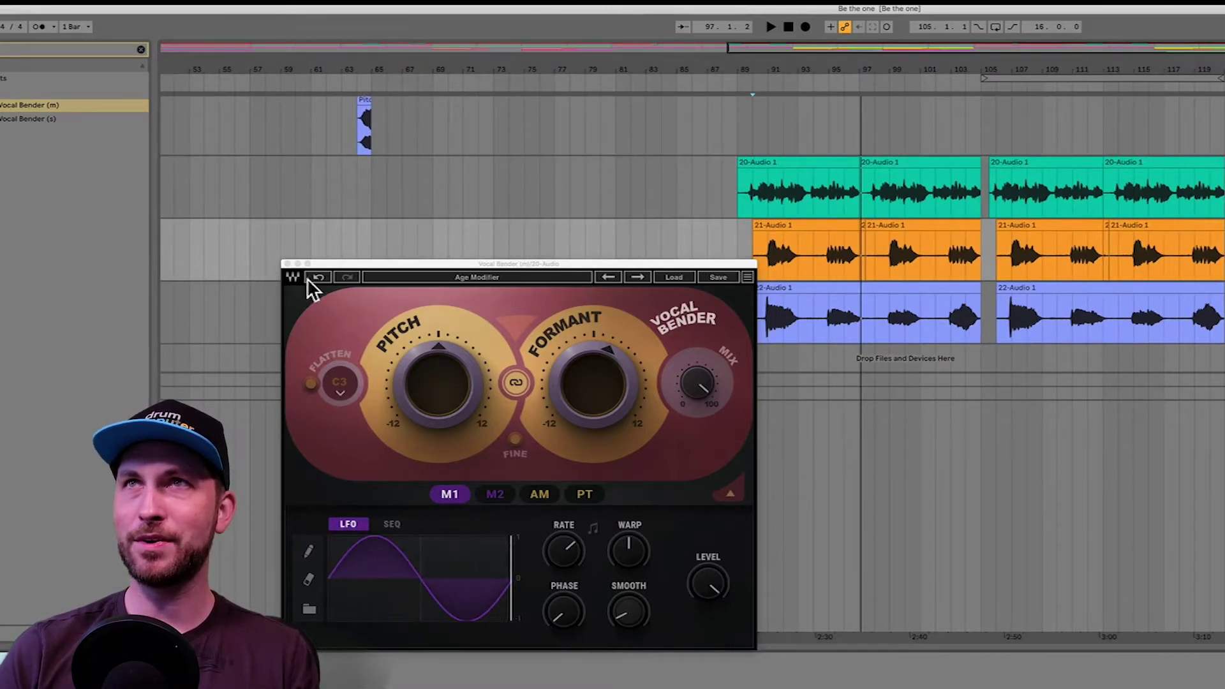
- Close the Vocal Bender windows and play the vocals from bar 91 with Drunken Double on 21-Audio
left_click(287, 264)
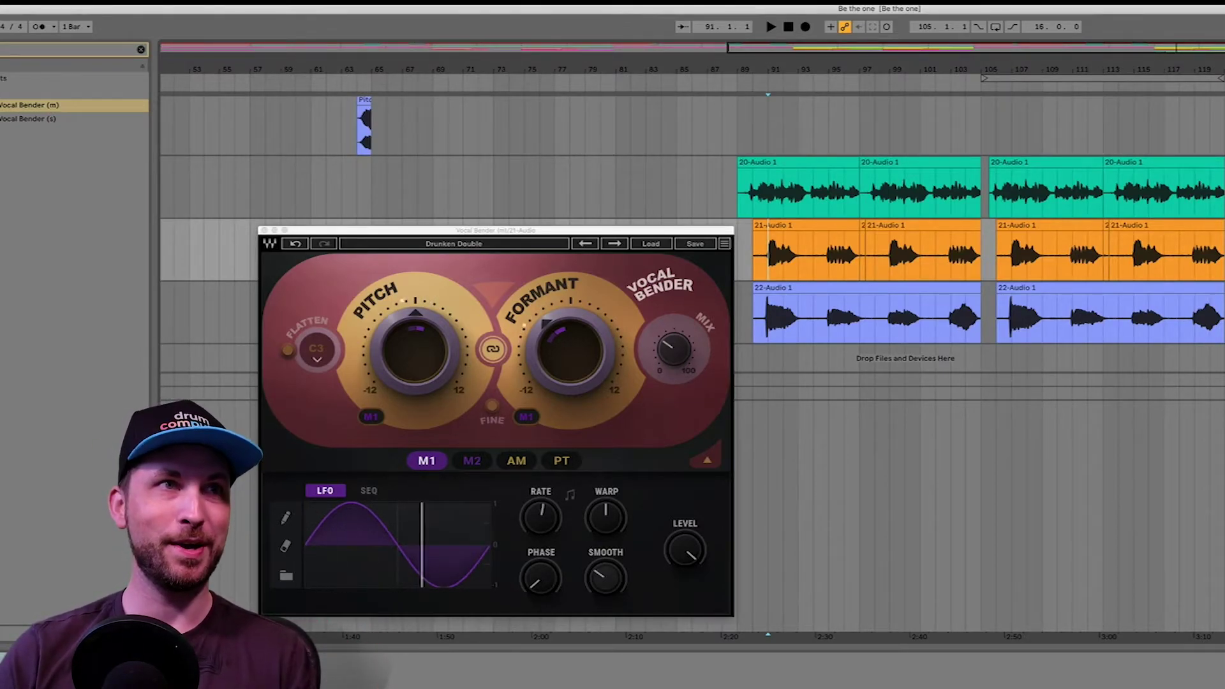
key("super+alt+p")
key("space")
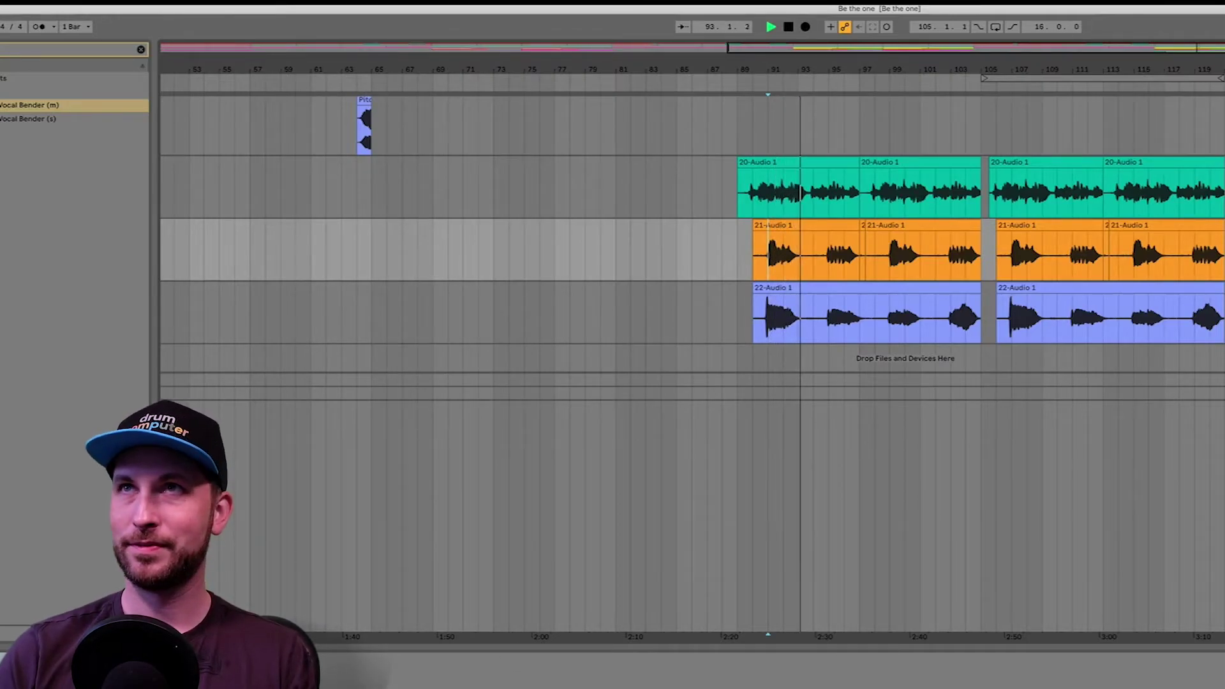
key("Tab")
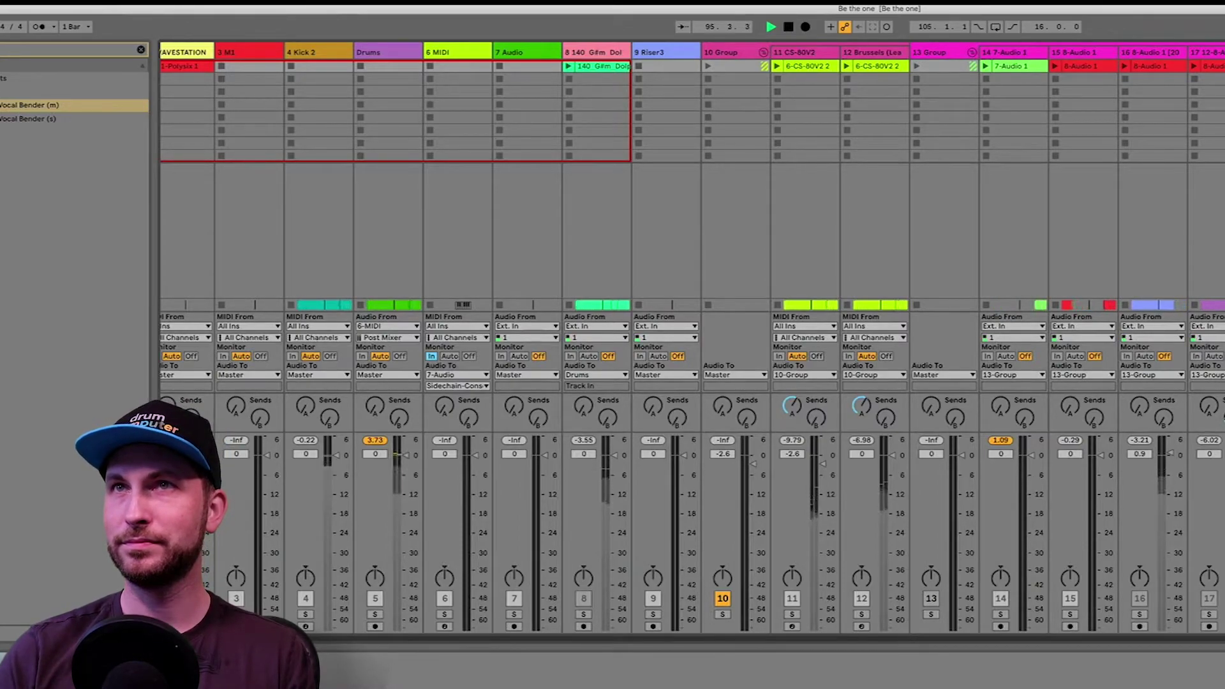
- Switch from the Session mixer back to the Arrangement View of vocal clips
key("Tab")
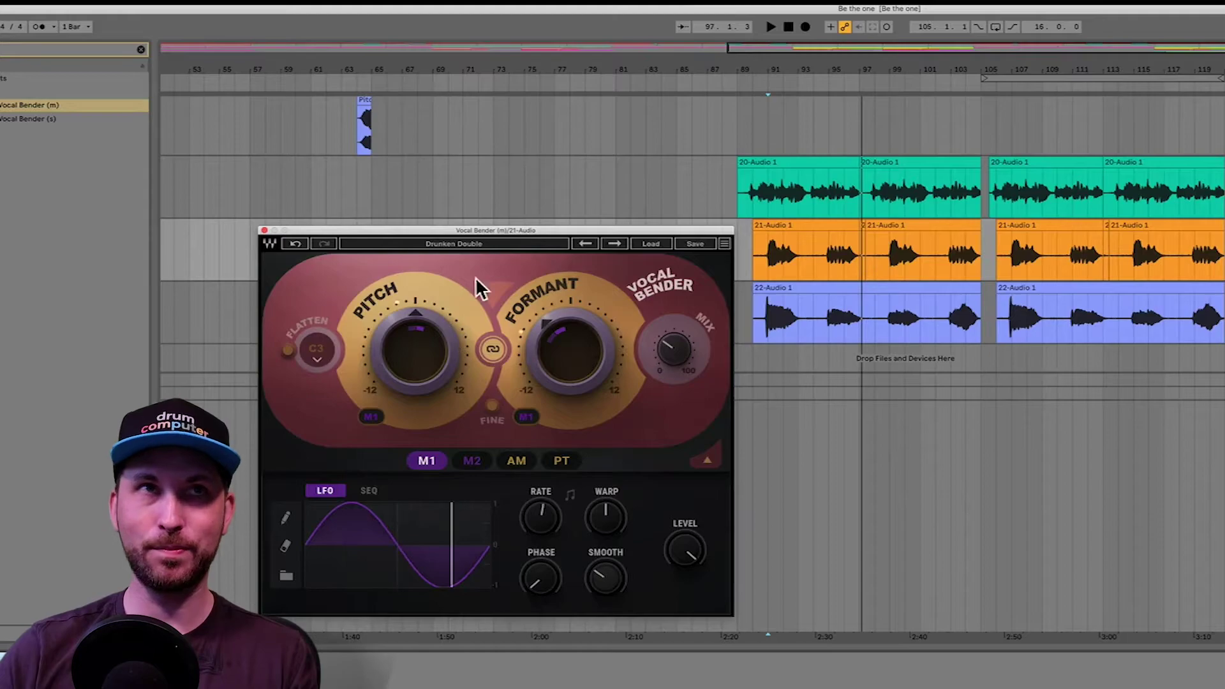
left_click_drag(508, 227, 492, 252)
key("space")
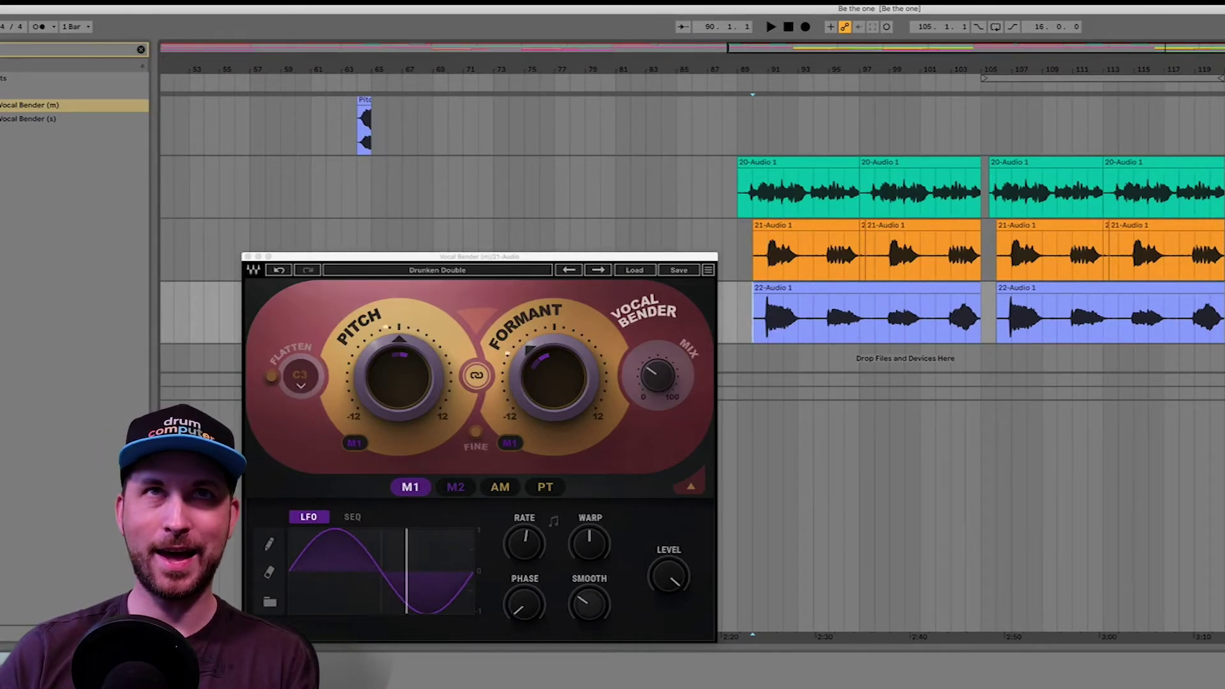
- Close the 21-Audio plugin and open 22-Audio's Vocal Bender, moving its window up-left
left_click(248, 257)
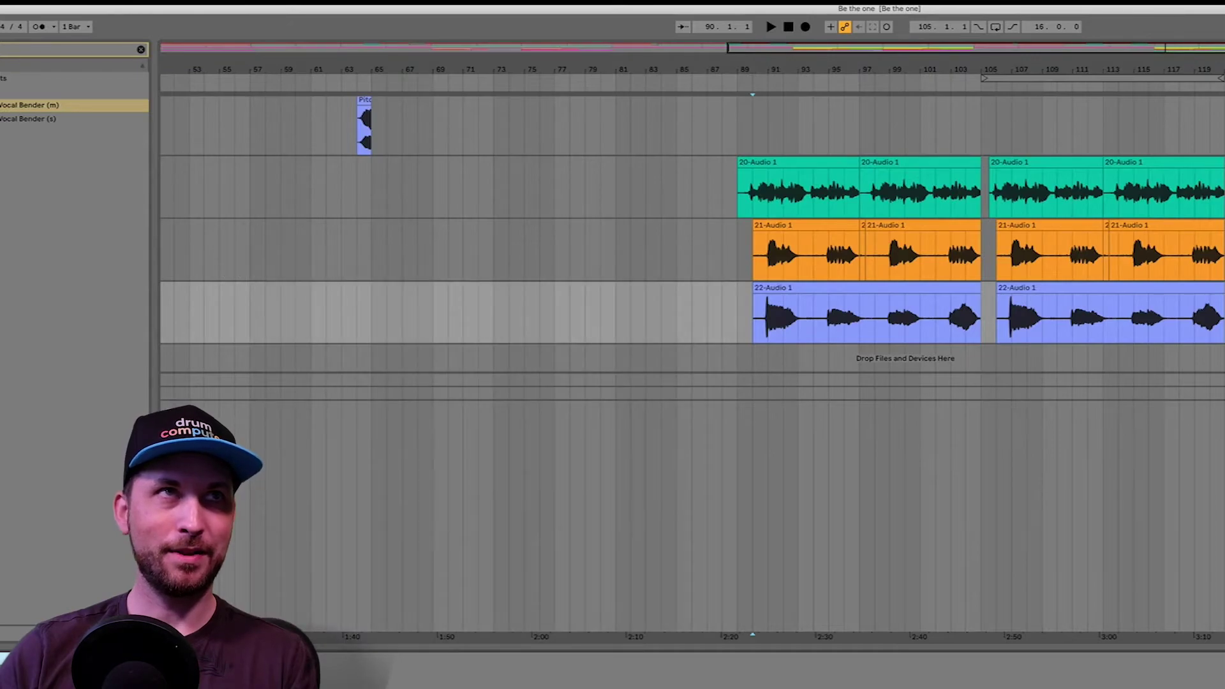
key("super+alt+p")
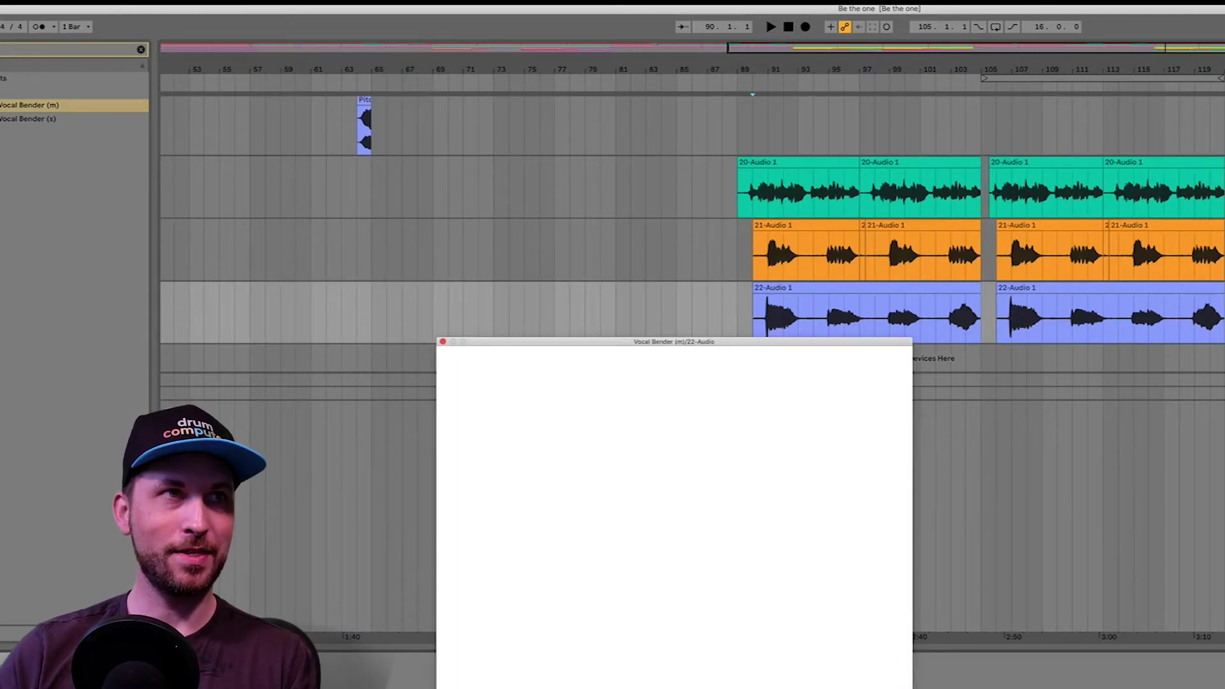
left_click_drag(664, 338, 492, 262)
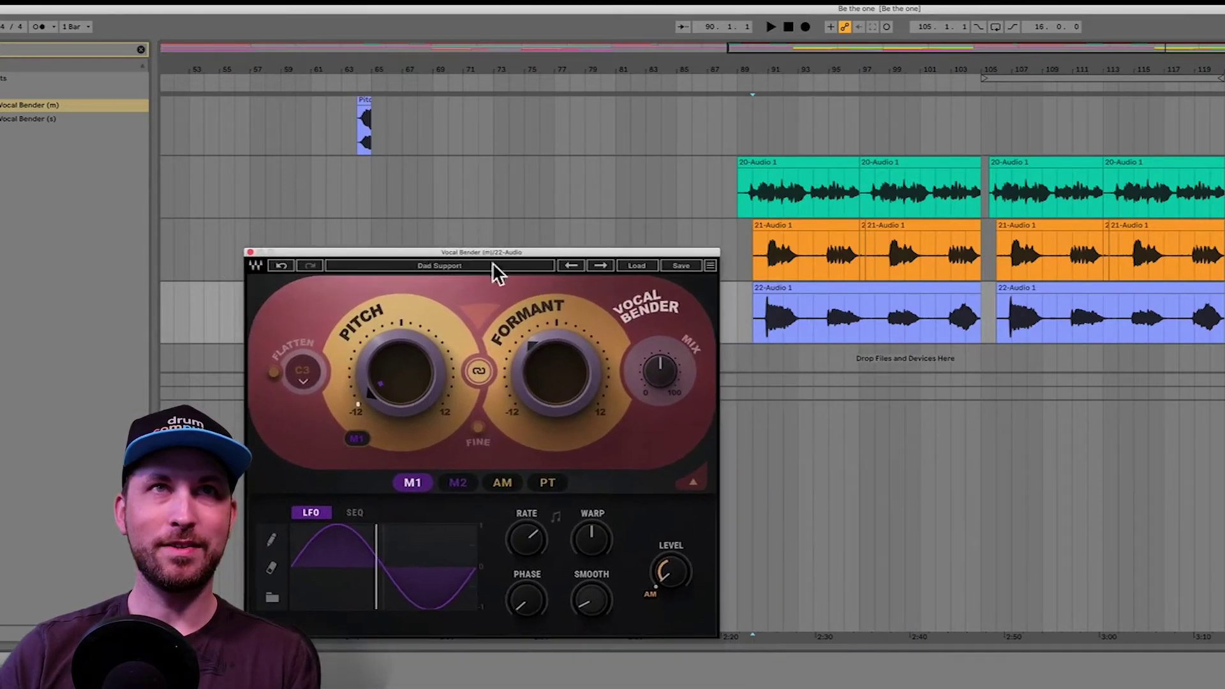
- Play the vocals from bar 91 with Dad Support applied, then stop playback
left_click(767, 326)
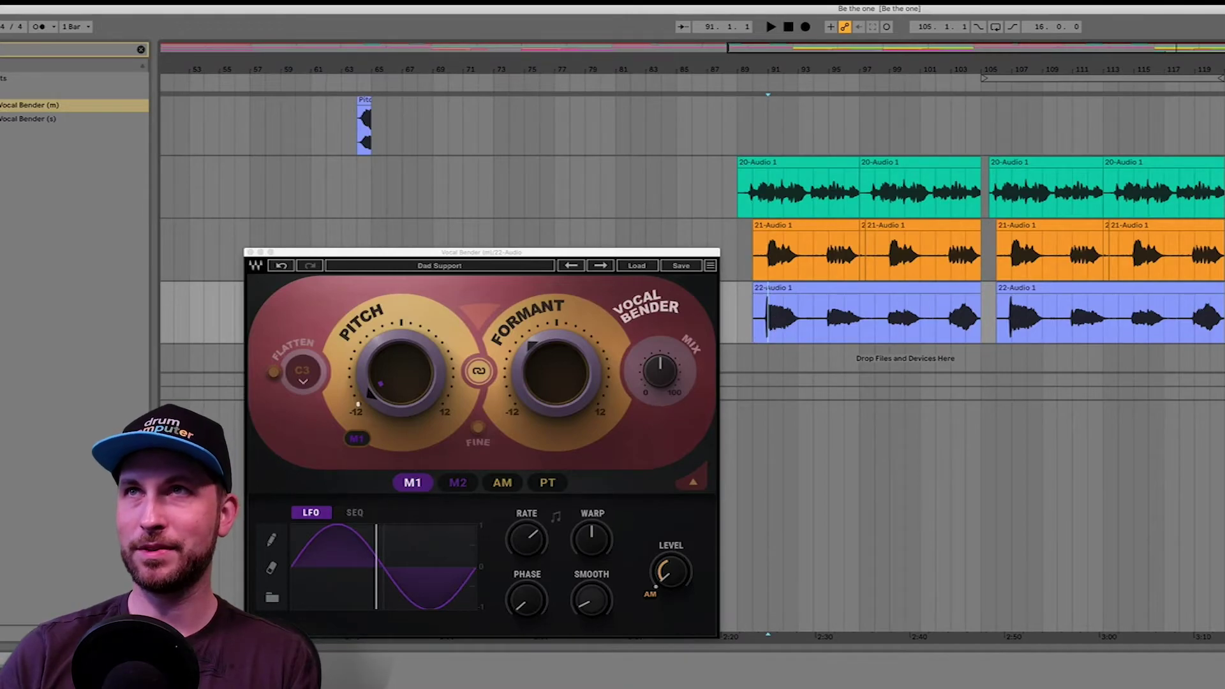
key("space")
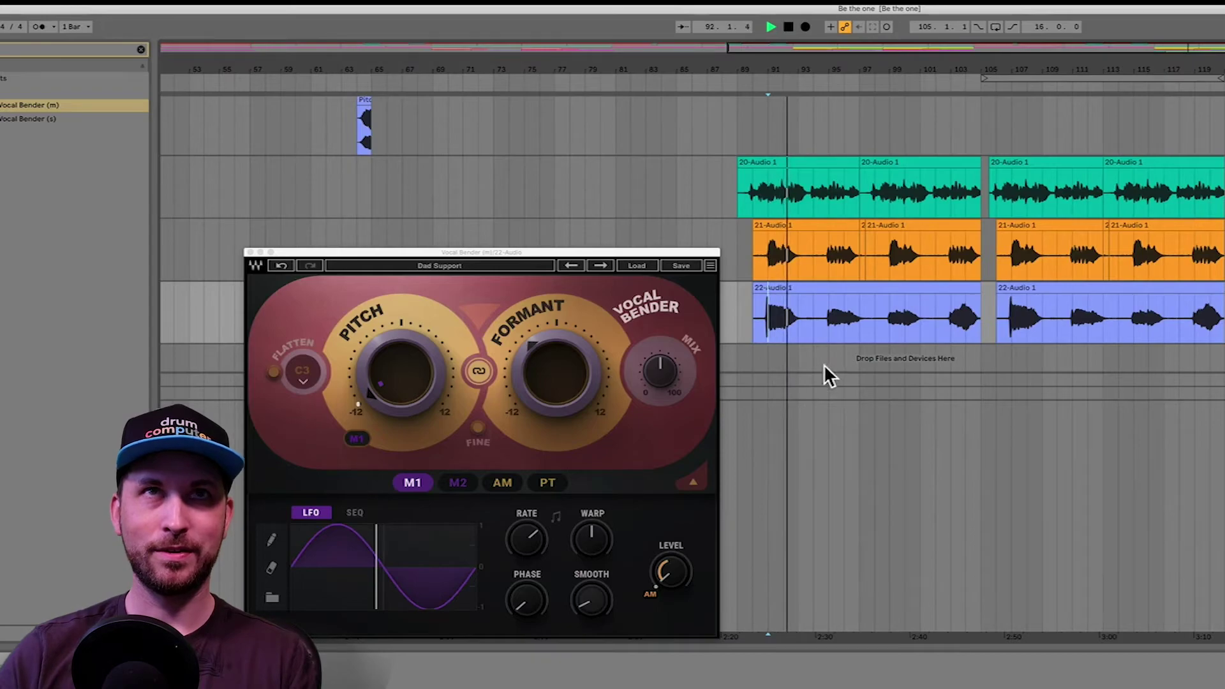
key("space")
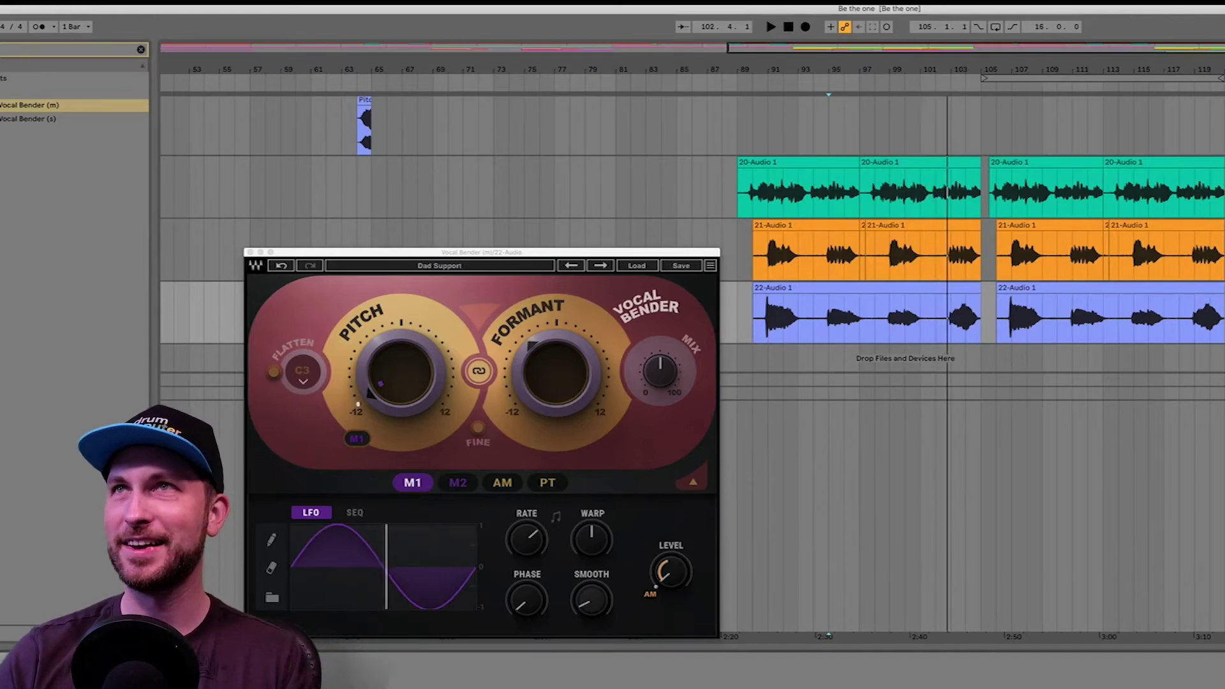
key("space")
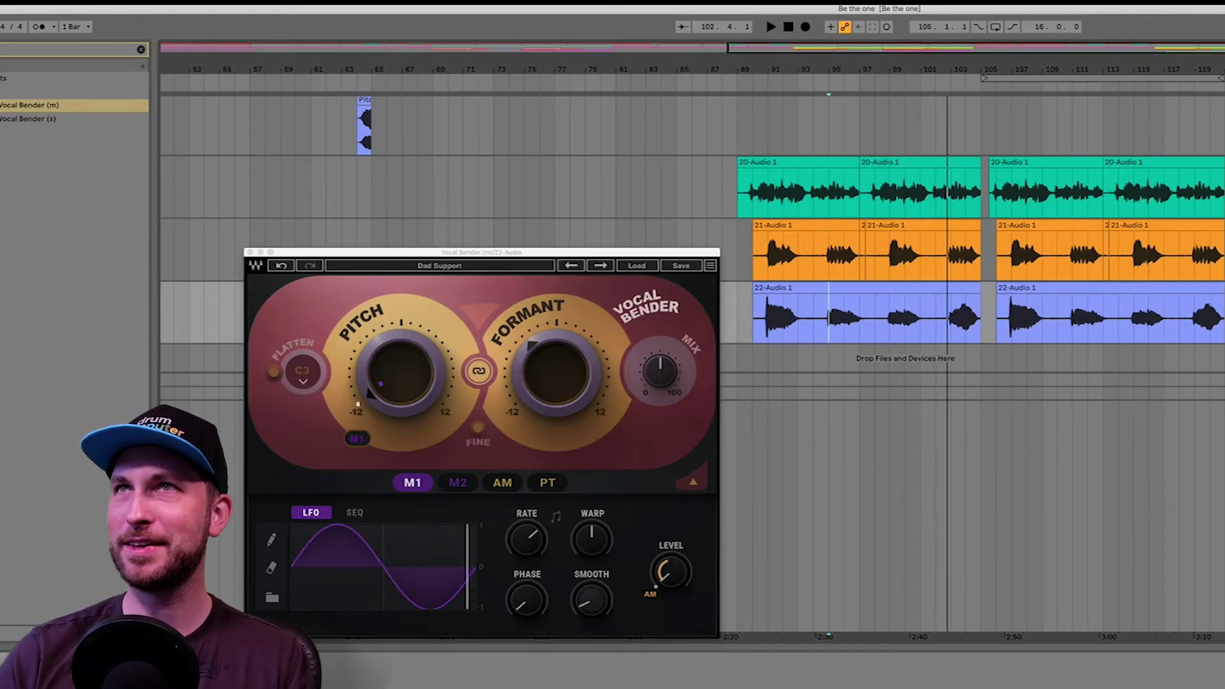
left_click(758, 199)
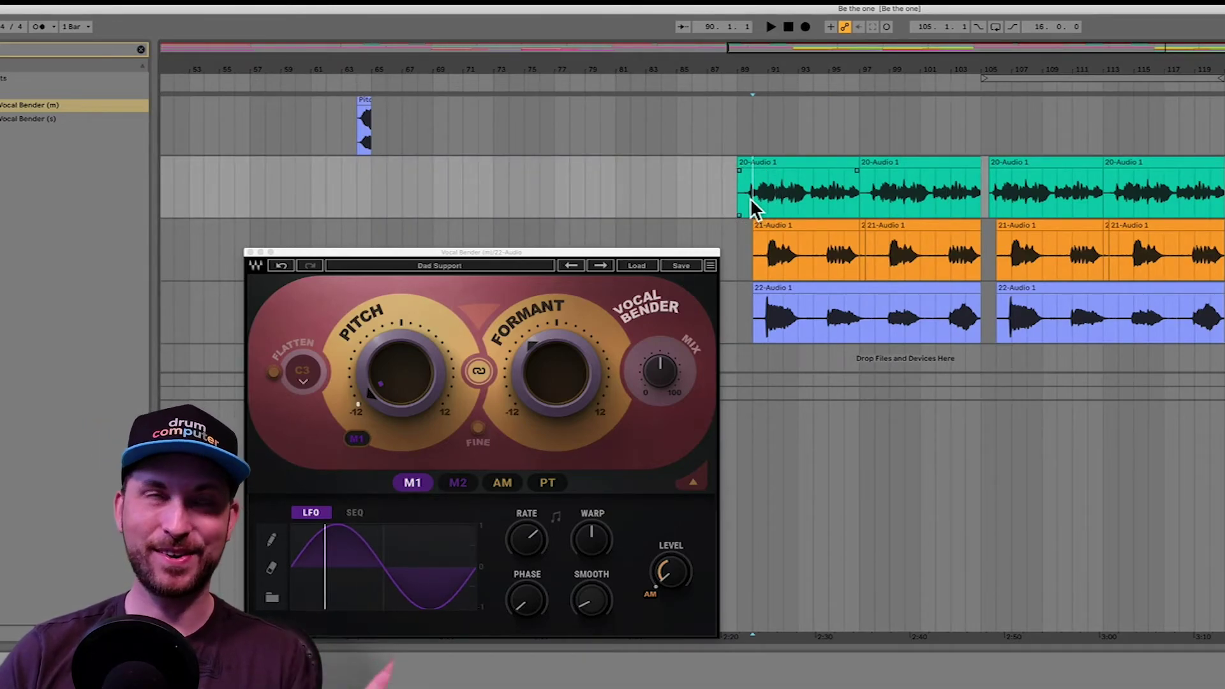
key("space")
left_click(768, 332)
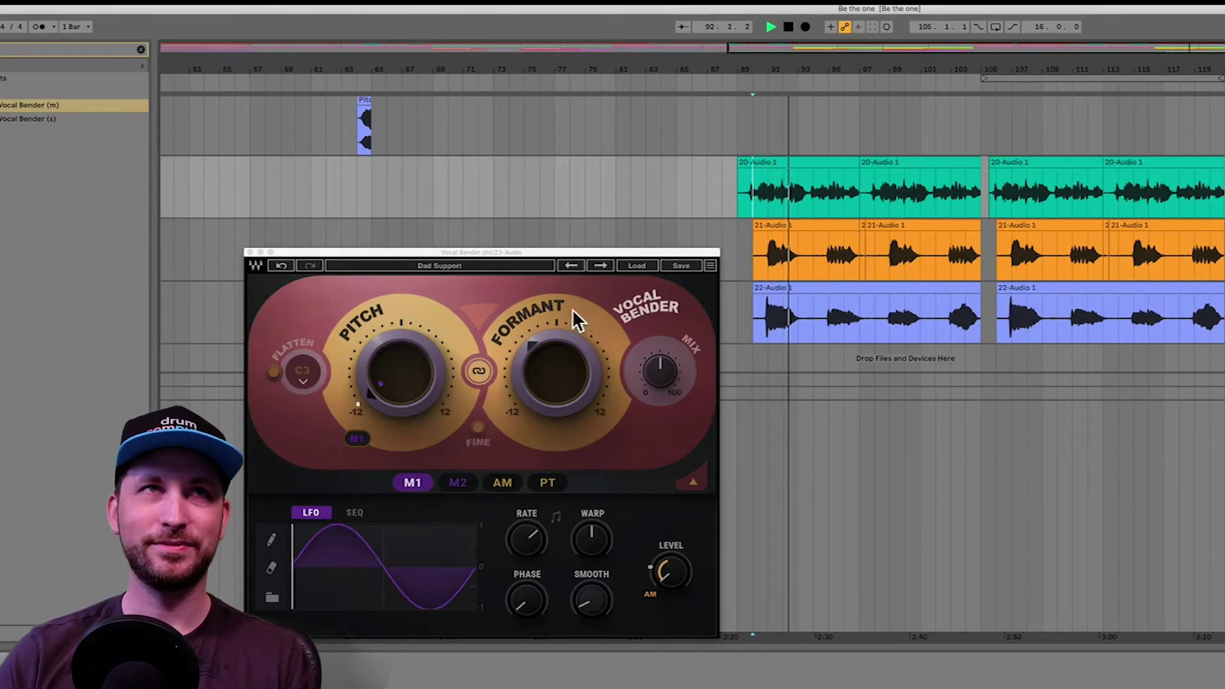
left_click(587, 252)
left_click_drag(588, 251, 594, 201)
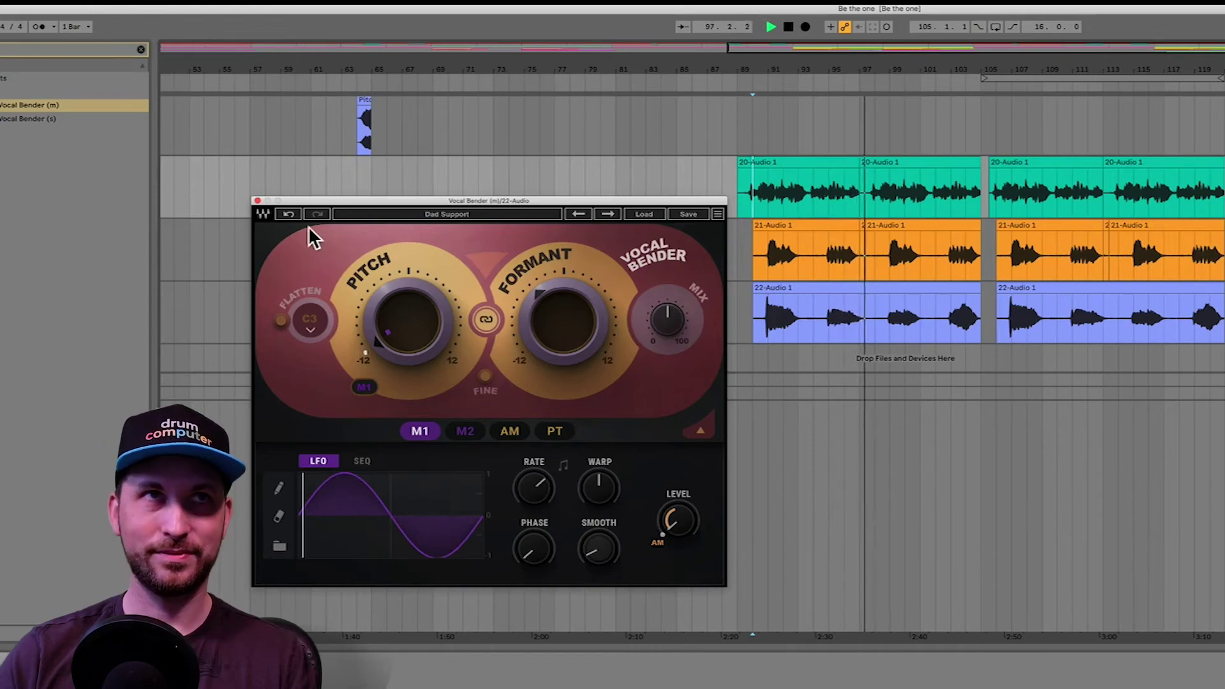
left_click_drag(547, 290, 547, 255)
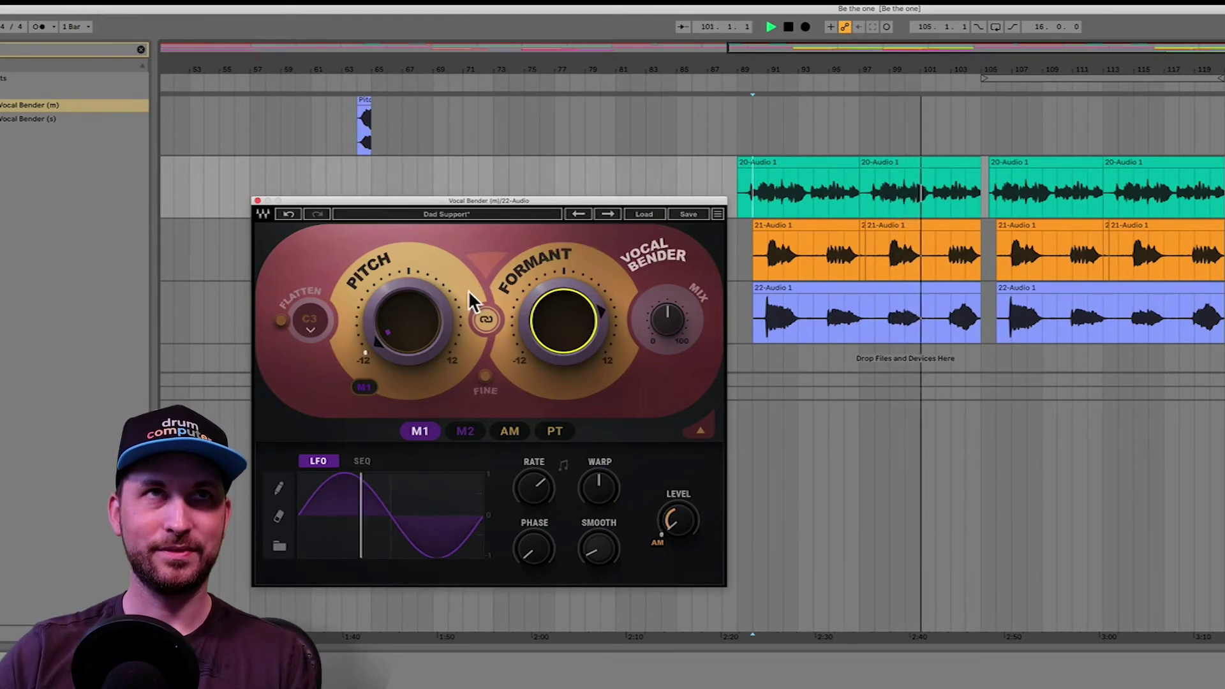
- Link Formant to Pitch in Vocal Bender, with Formant at 7 semitones
left_click(489, 312)
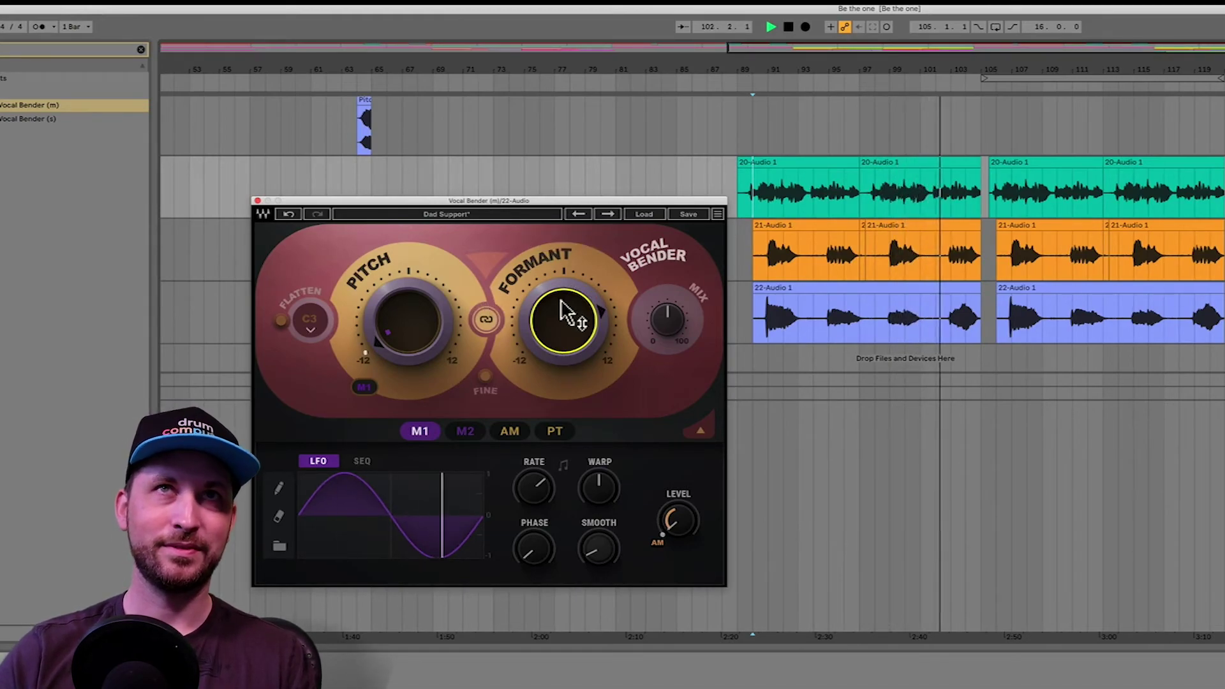
mouse_move(562, 312)
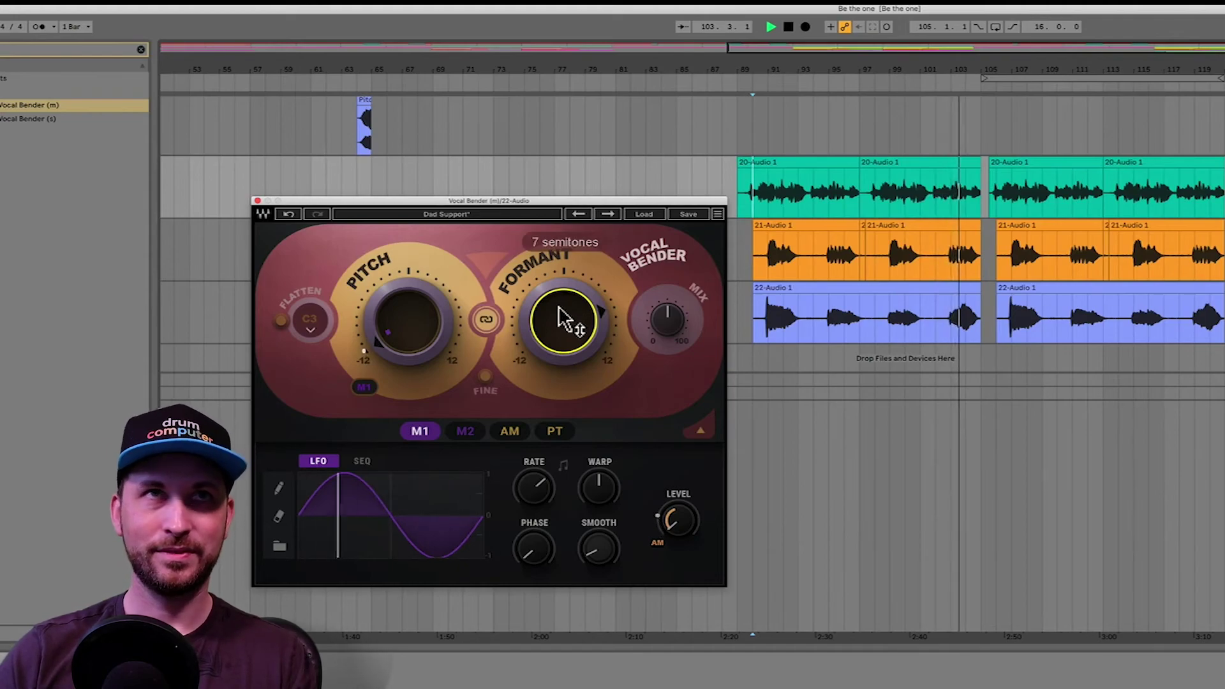